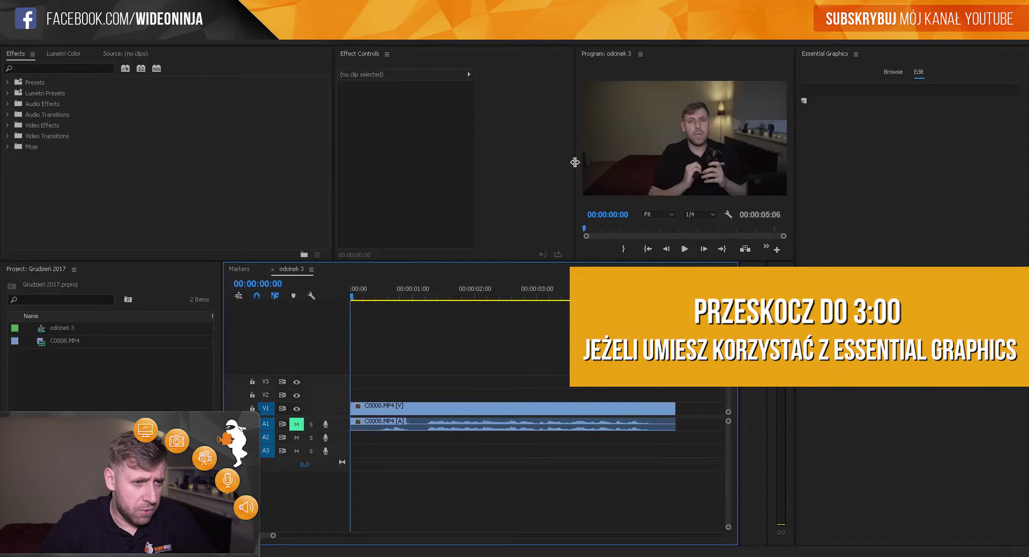
Enlarge the video preview and add a rectangle shape layer over the clip
{"action": "left_click_drag", "start_coordinate": [575, 187], "coordinate": [498, 193]}
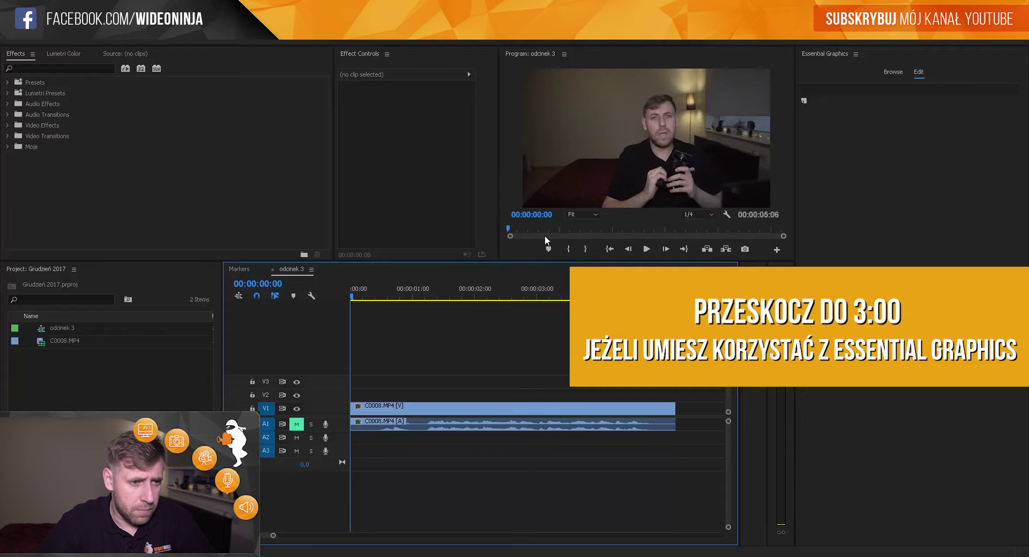
{"action": "left_click_drag", "start_coordinate": [548, 261], "coordinate": [549, 320]}
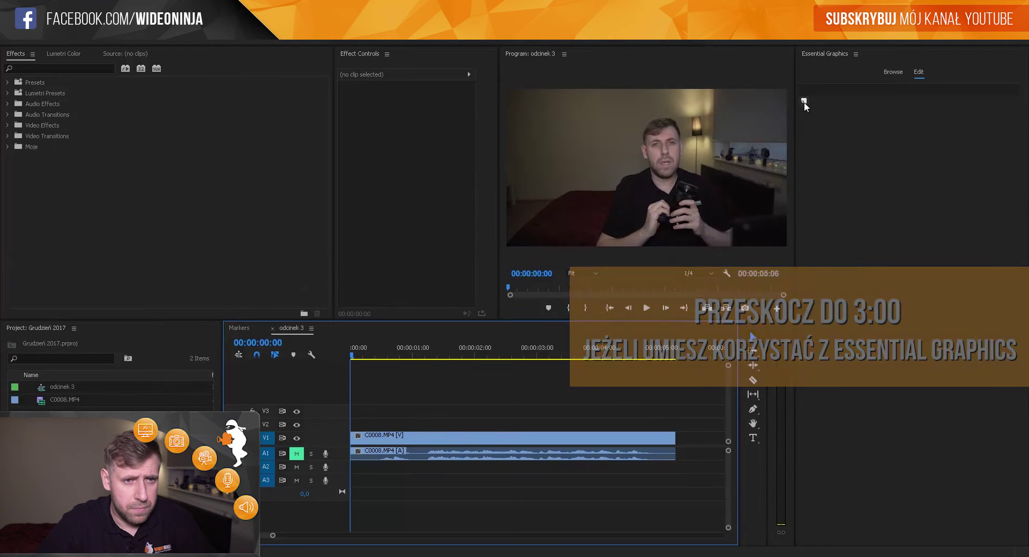
{"action": "left_click", "coordinate": [803, 100]}
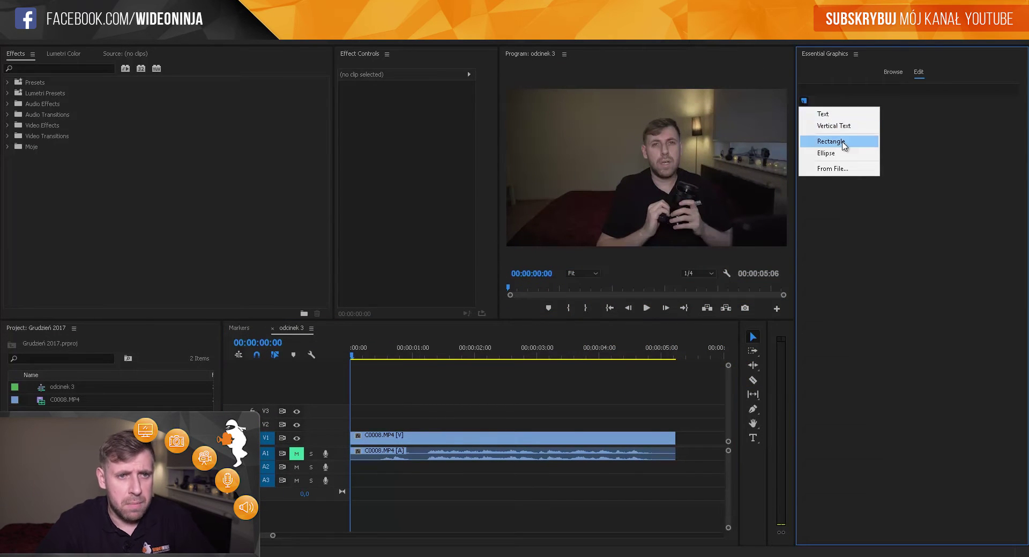
{"action": "left_click", "coordinate": [843, 141]}
Fill the rectangle with orange EBAF0F and stretch it wider into a bar
{"action": "left_click", "coordinate": [829, 241]}
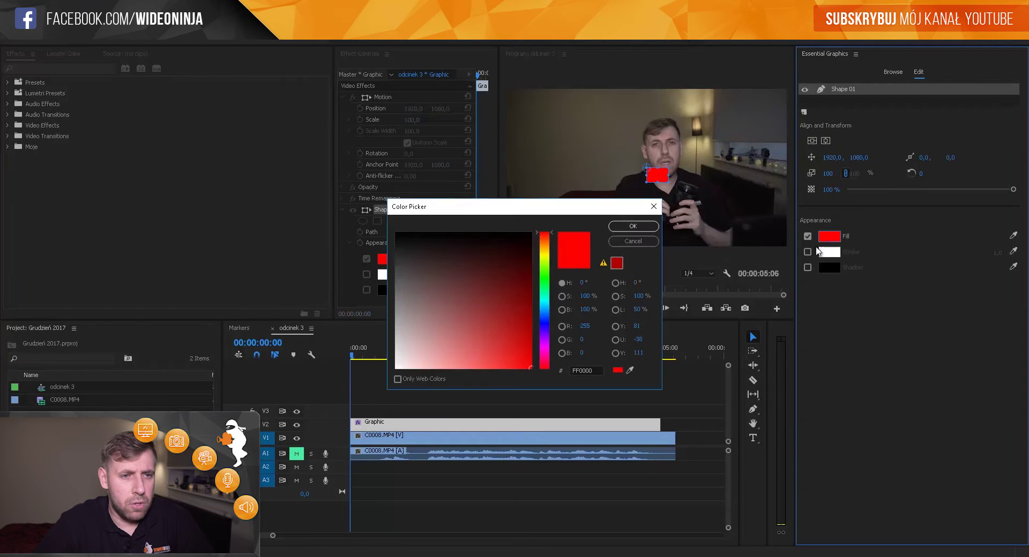
{"action": "left_click_drag", "start_coordinate": [544, 322], "coordinate": [544, 348]}
{"action": "left_click_drag", "start_coordinate": [547, 279], "coordinate": [548, 252]}
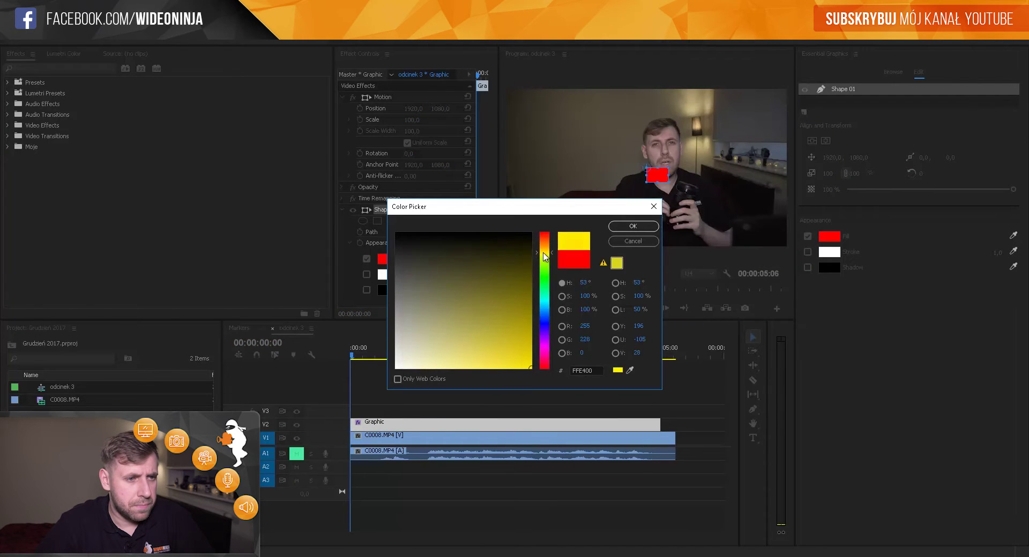
{"action": "left_click_drag", "start_coordinate": [510, 356], "coordinate": [523, 358]}
{"action": "left_click_drag", "start_coordinate": [547, 256], "coordinate": [550, 249]}
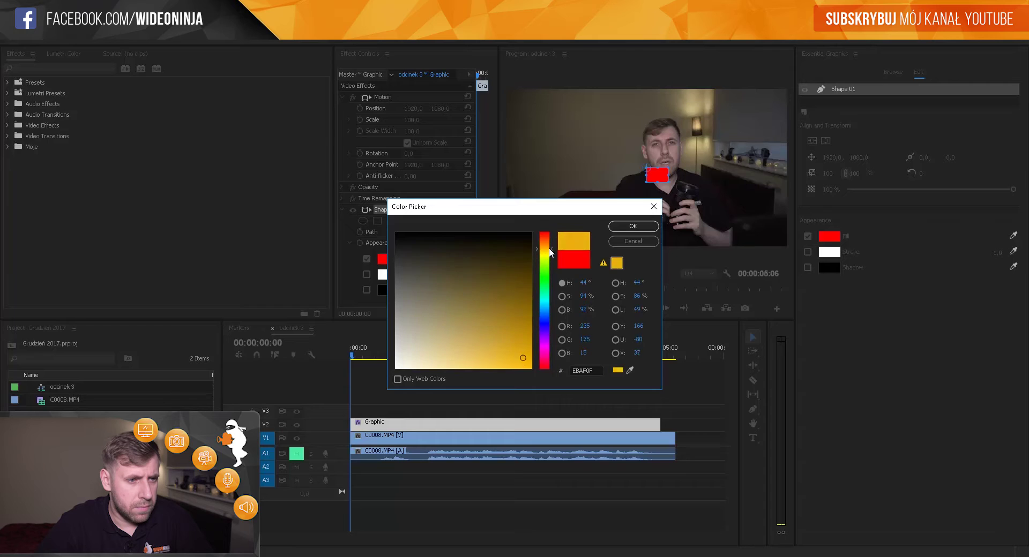
{"action": "left_click", "coordinate": [633, 226]}
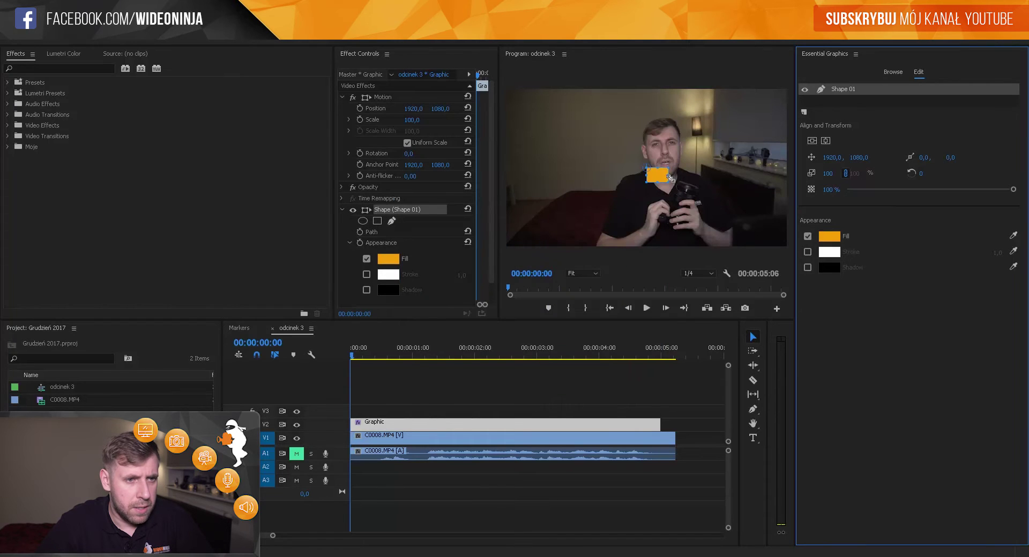
{"action": "left_click_drag", "start_coordinate": [670, 177], "coordinate": [698, 175]}
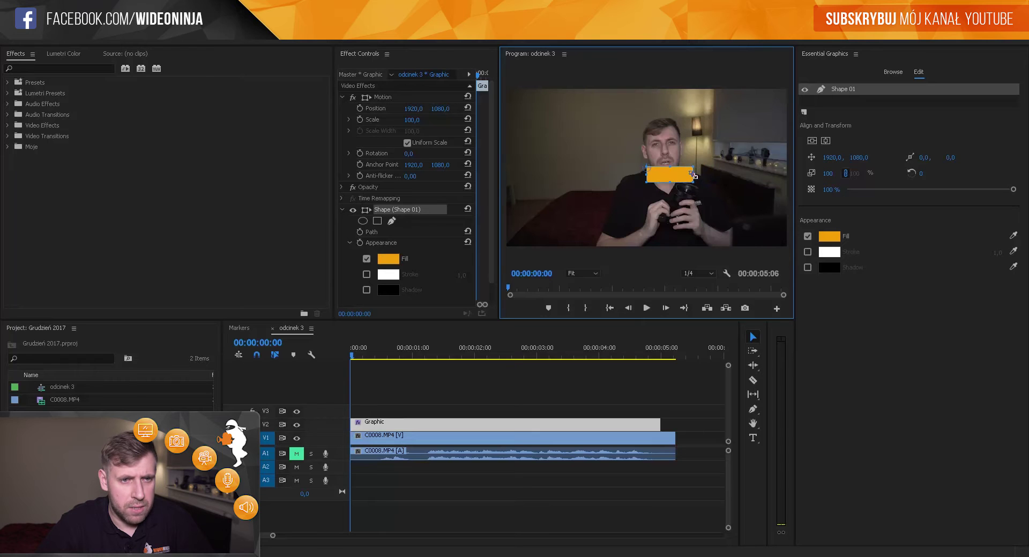
Add a new text layer and type the title NINJA APARAT
{"action": "left_click", "coordinate": [804, 114]}
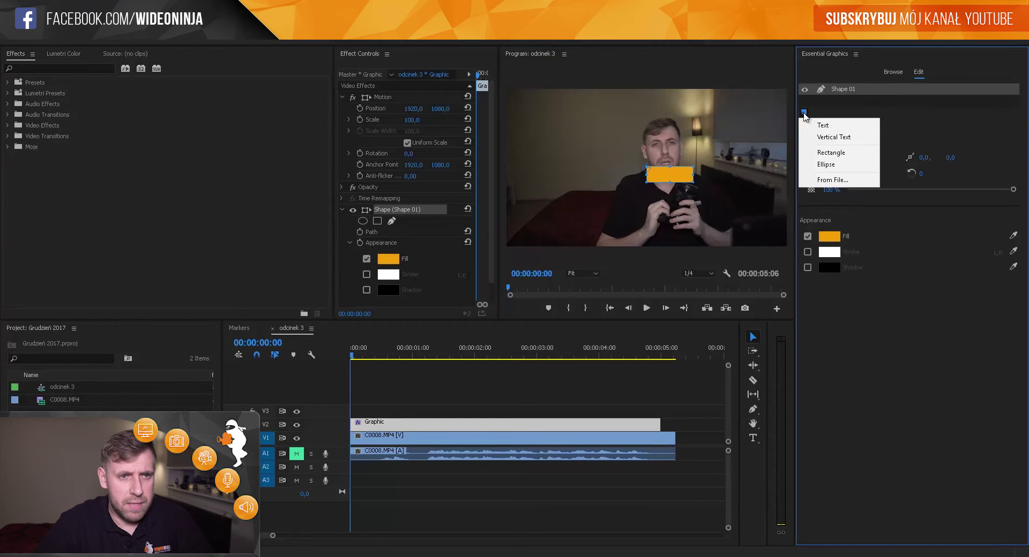
{"action": "left_click", "coordinate": [814, 124]}
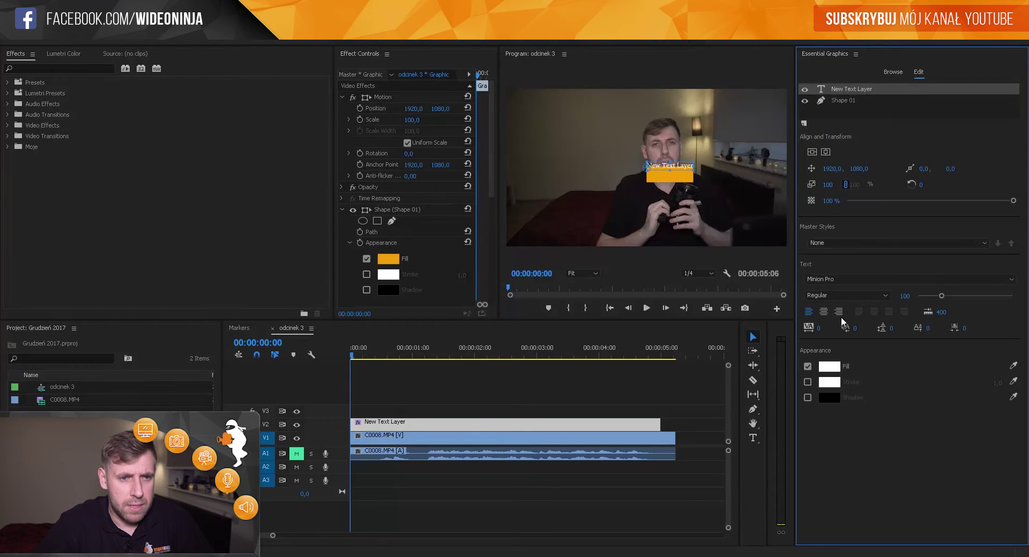
{"action": "left_click", "coordinate": [674, 169]}
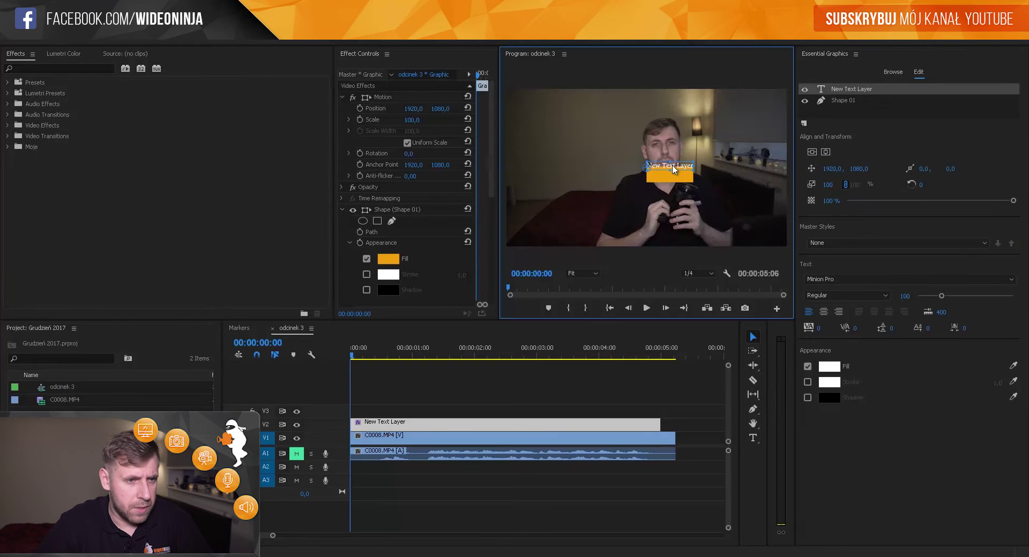
{"action": "left_click", "coordinate": [753, 438]}
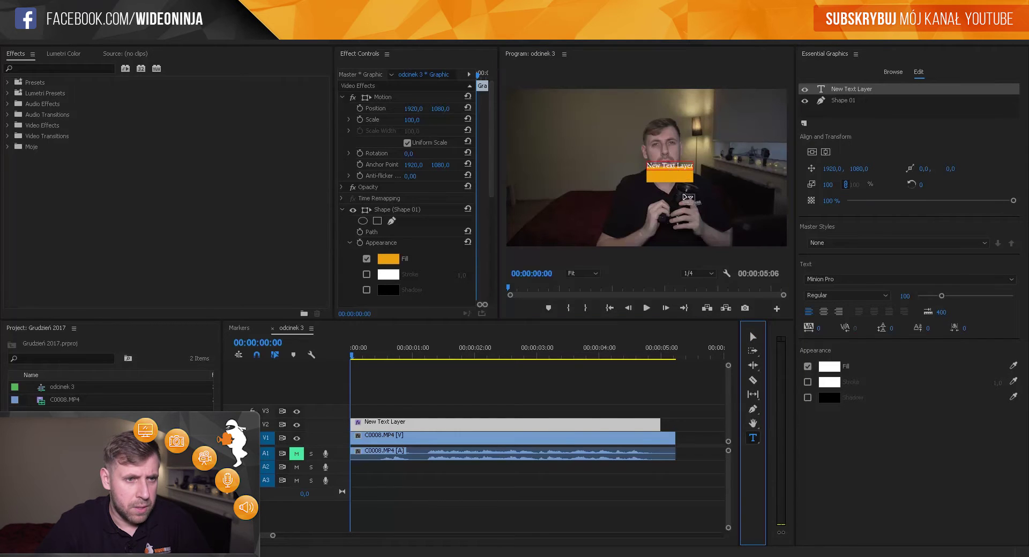
{"action": "left_click", "coordinate": [672, 162]}
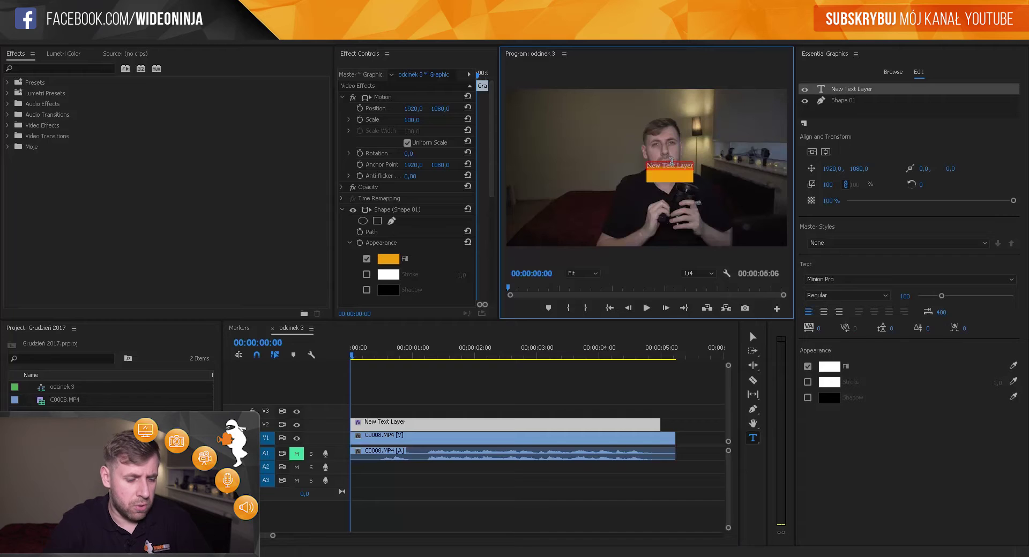
{"action": "type", "text": "NINJA APARAT"}
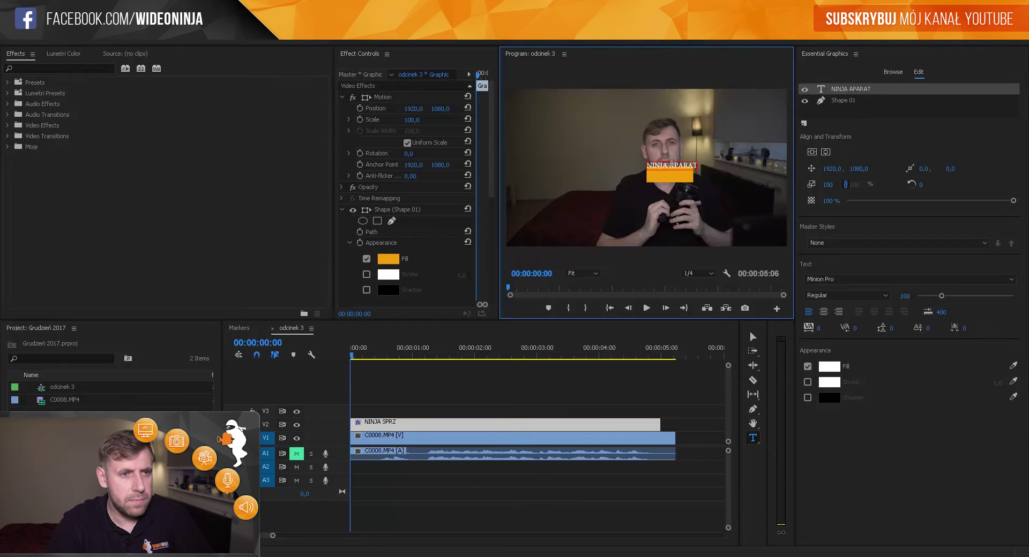
Set the whole NINJA APARAT title in the Bebas Neue font
{"action": "key", "text": "ctrl+a"}
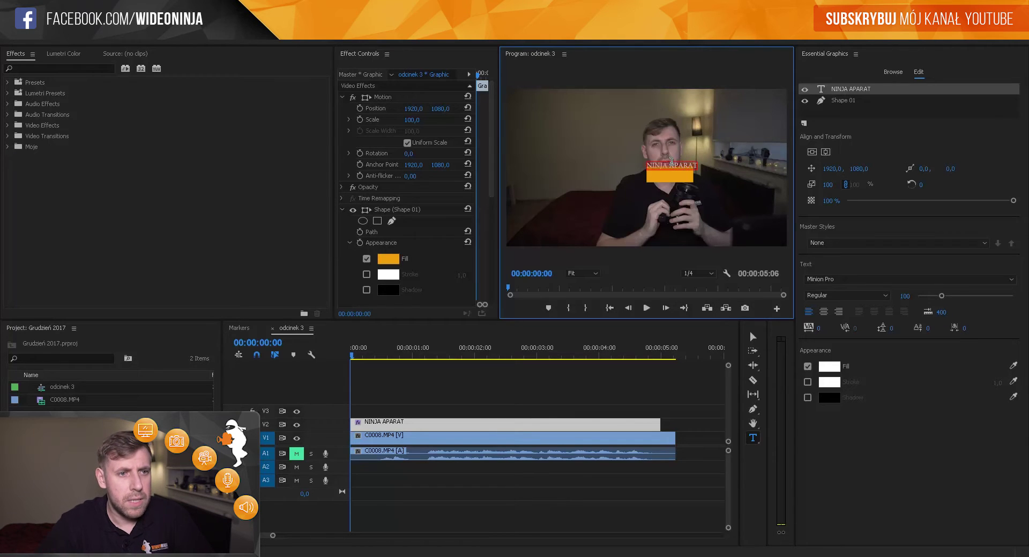
{"action": "left_click", "coordinate": [836, 282]}
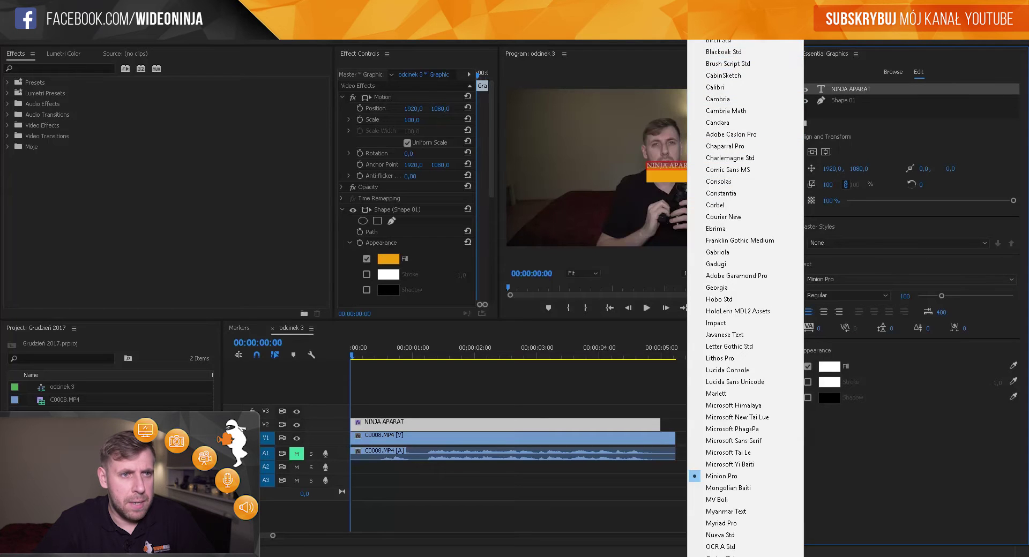
{"action": "left_click", "coordinate": [721, 102]}
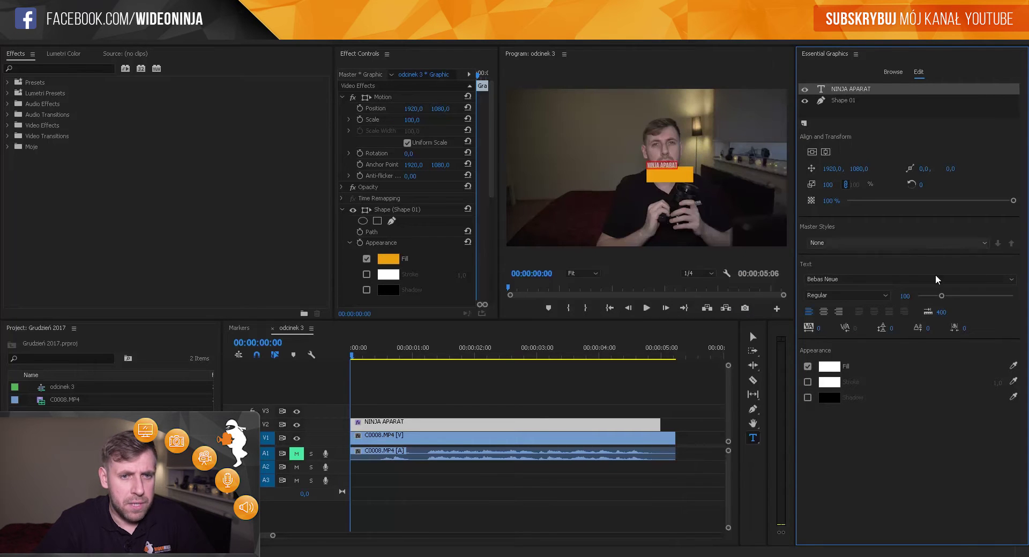
Enlarge the NINJA APARAT title and move it top-right to position 2385, 351
{"action": "mouse_move", "coordinate": [941, 296]}
{"action": "left_mouse_down"}
{"action": "mouse_move", "coordinate": [965, 295]}
{"action": "mouse_move", "coordinate": [980, 280]}
{"action": "left_mouse_up"}
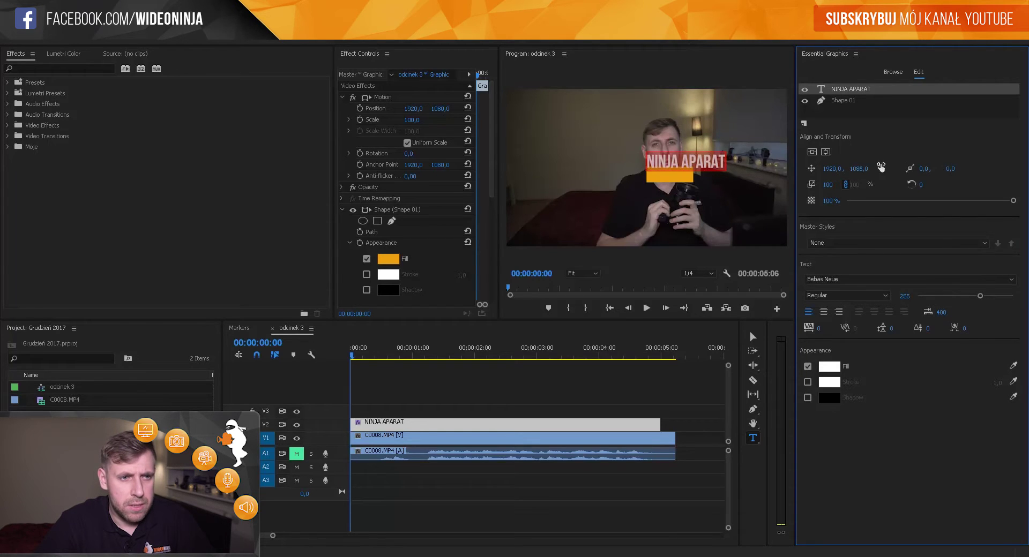
{"action": "left_click_drag", "start_coordinate": [881, 167], "coordinate": [952, 159]}
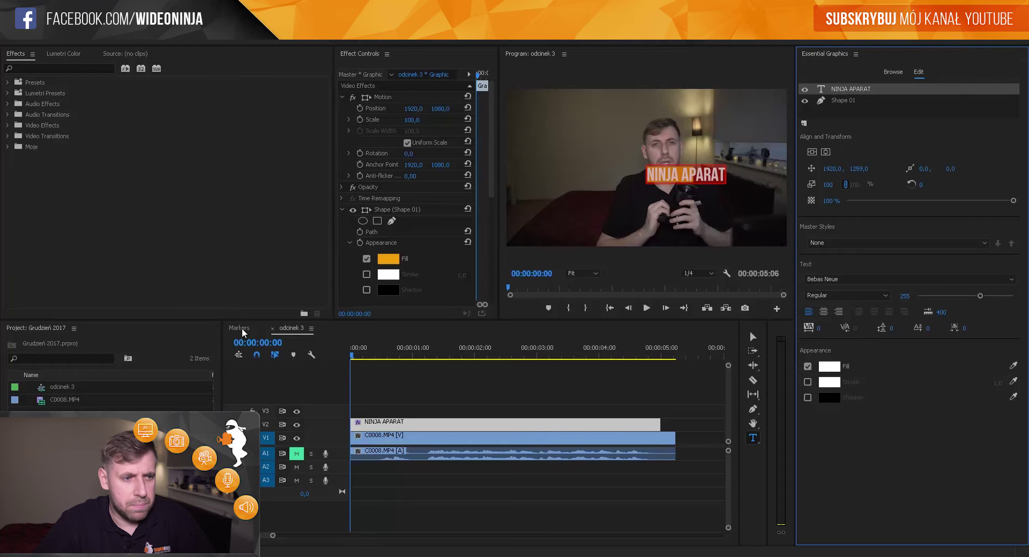
{"action": "mouse_move", "coordinate": [425, 352]}
{"action": "left_mouse_down"}
{"action": "mouse_move", "coordinate": [578, 351]}
{"action": "mouse_move", "coordinate": [599, 340]}
{"action": "left_mouse_up"}
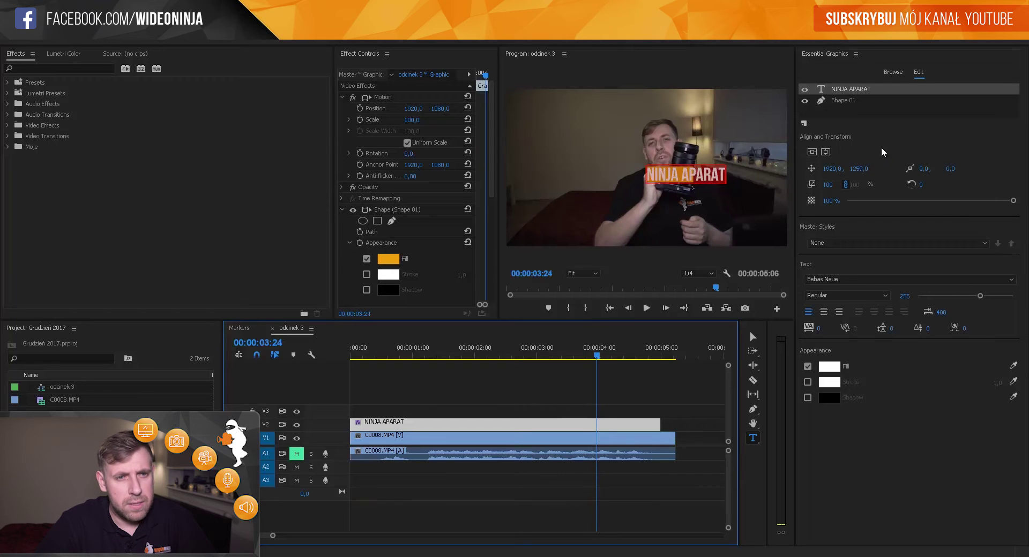
{"action": "left_click_drag", "start_coordinate": [862, 172], "coordinate": [377, 255]}
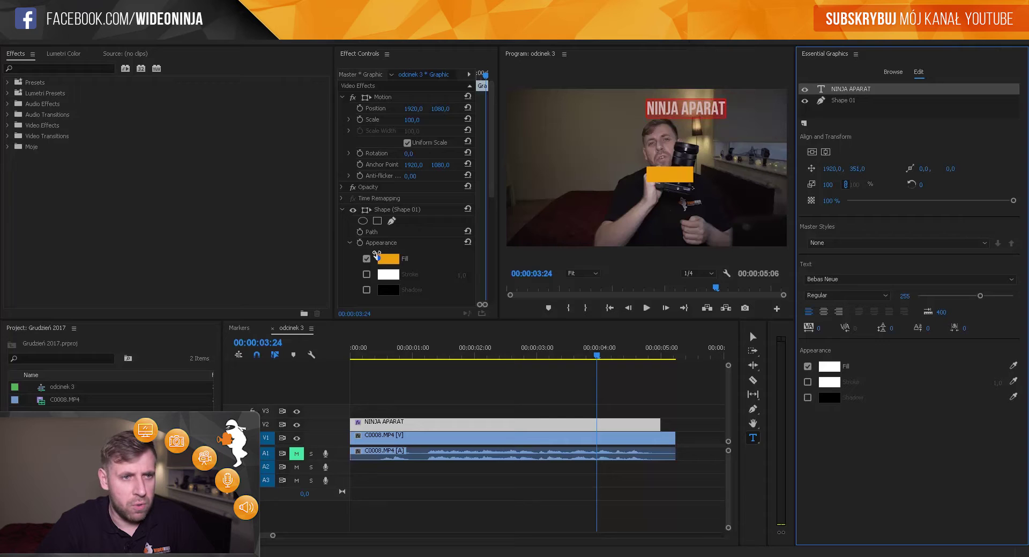
{"action": "left_click_drag", "start_coordinate": [828, 171], "coordinate": [1028, 170]}
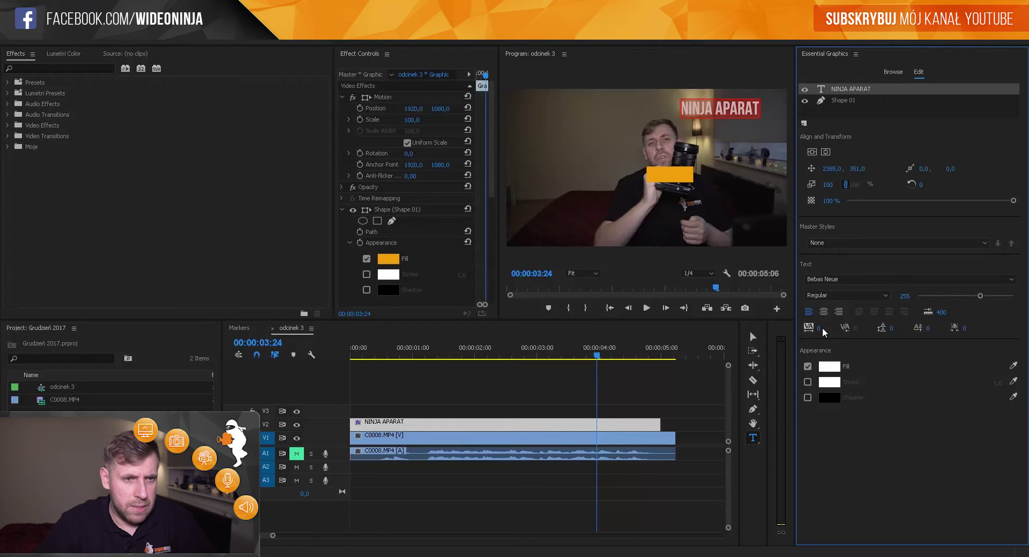
{"action": "left_click", "coordinate": [848, 101]}
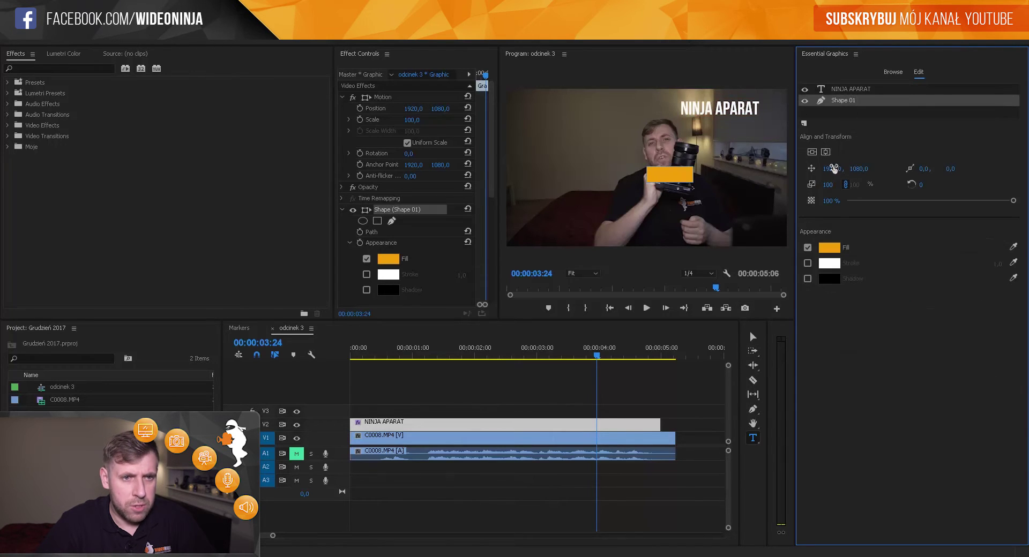
Move the orange Shape 01 bar to position 2220, 176, beside the title
{"action": "mouse_move", "coordinate": [832, 169]}
{"action": "left_mouse_down"}
{"action": "mouse_move", "coordinate": [955, 149]}
{"action": "mouse_move", "coordinate": [367, 371]}
{"action": "left_mouse_up"}
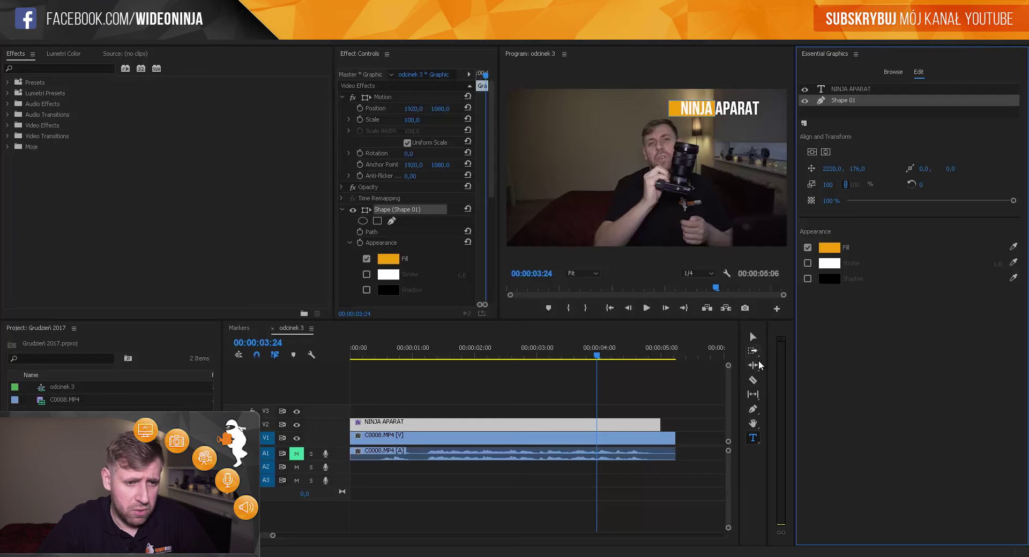
{"action": "left_click", "coordinate": [753, 410]}
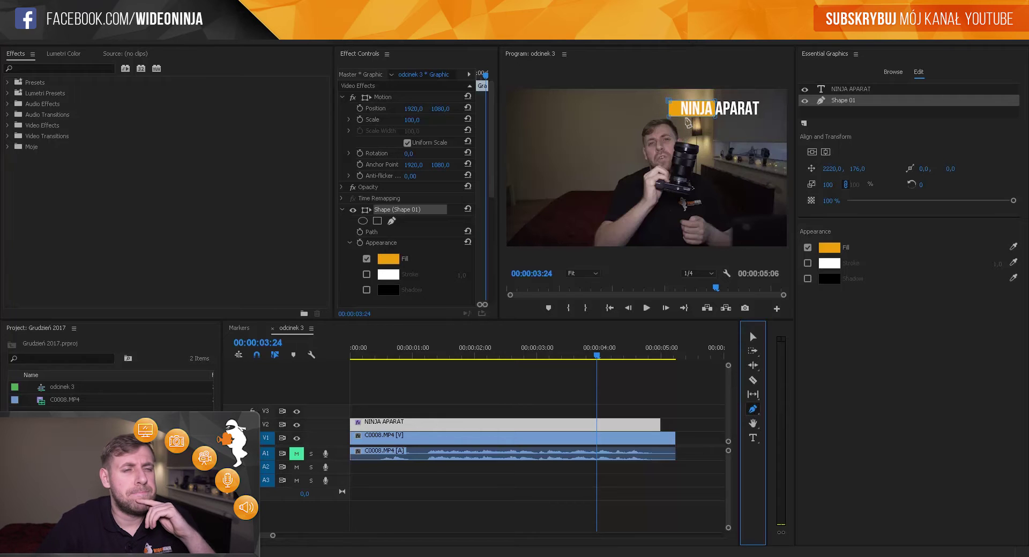
Draw a thin two-point line down from the title, then scrub toward 00:00:03:21
{"action": "left_click", "coordinate": [686, 119]}
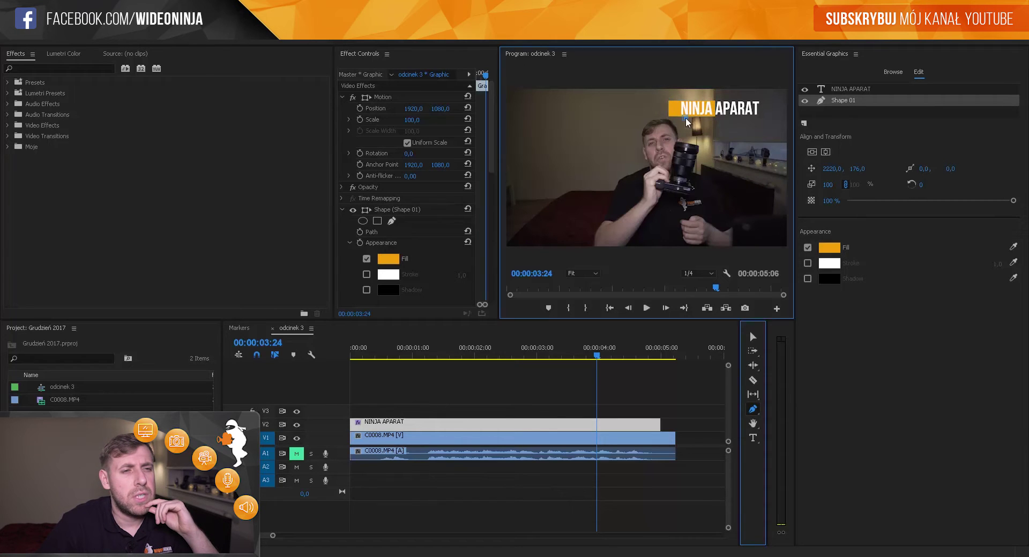
{"action": "left_click", "coordinate": [679, 190]}
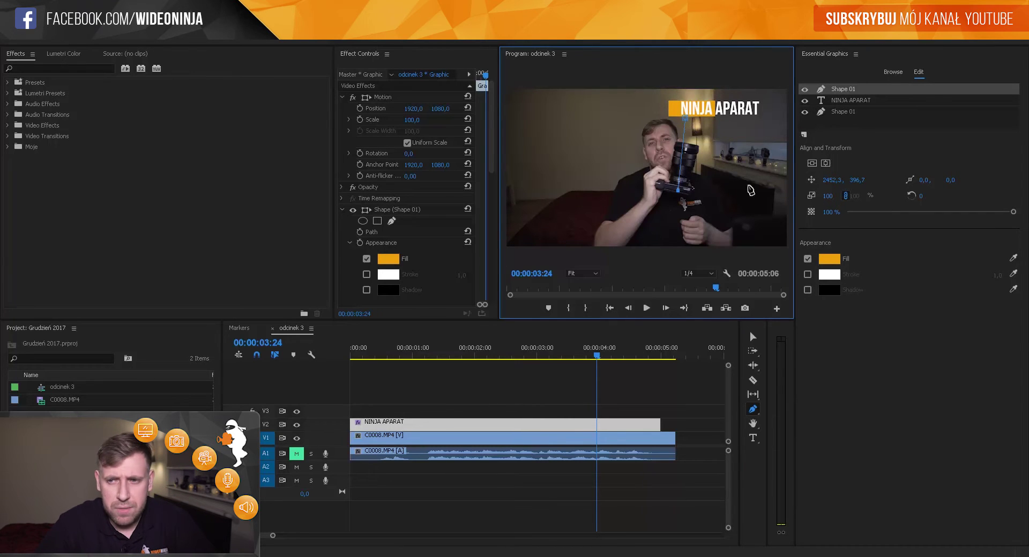
{"action": "left_click", "coordinate": [840, 92]}
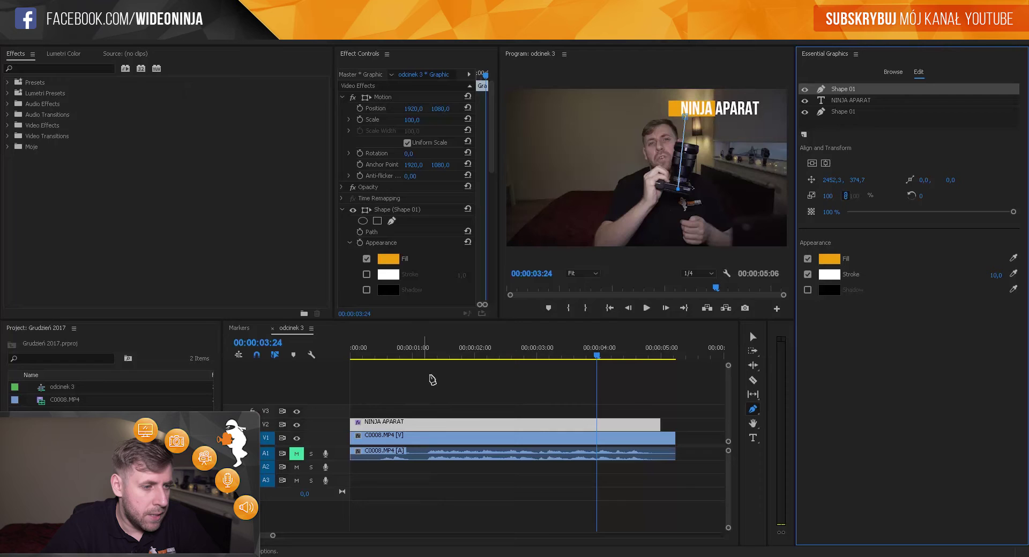
{"action": "left_click_drag", "start_coordinate": [436, 355], "coordinate": [592, 350]}
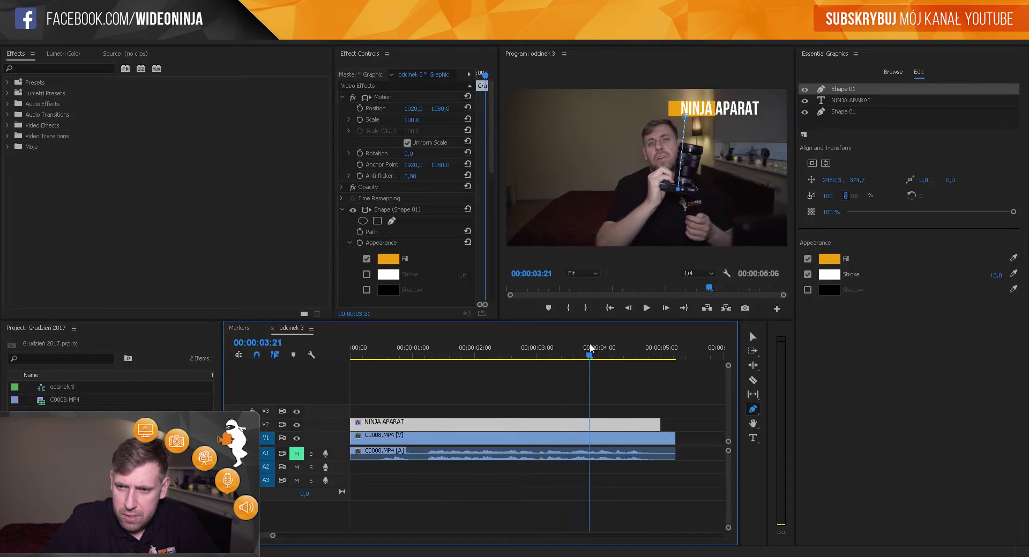
Trim the NINJA APARAT clip on V2 to begin at 00:00:03:23
{"action": "left_click_drag", "start_coordinate": [592, 348], "coordinate": [595, 346]}
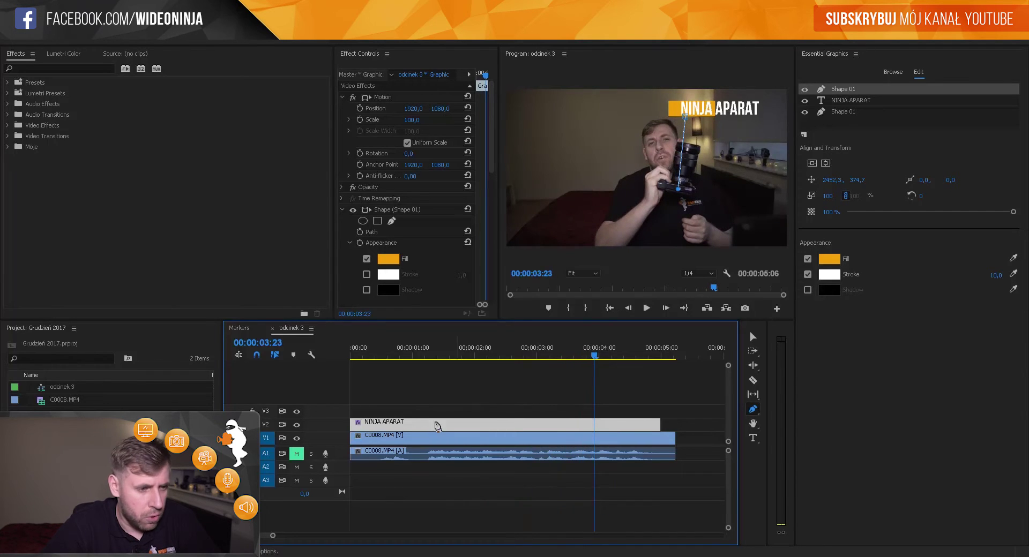
{"action": "key", "text": "v"}
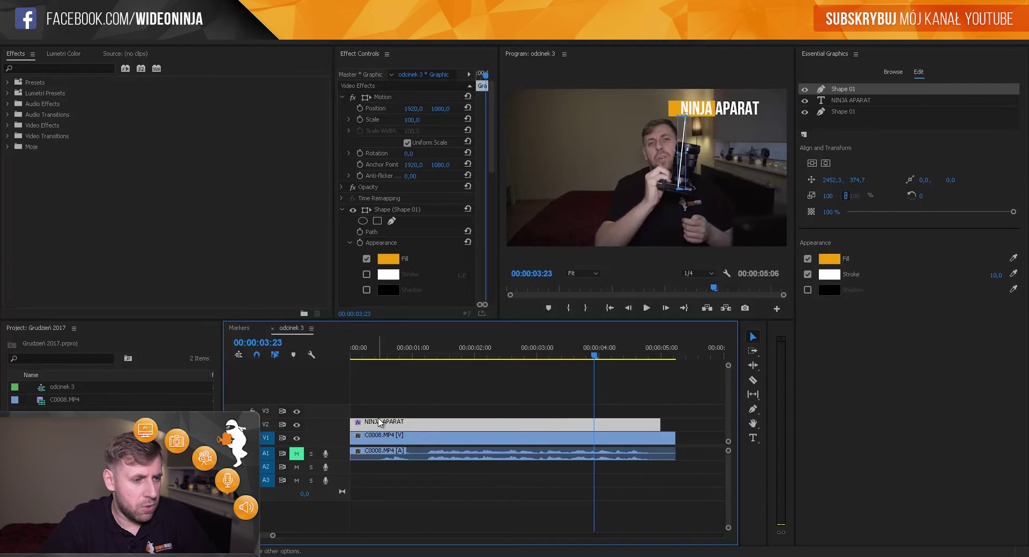
{"action": "left_click_drag", "start_coordinate": [352, 423], "coordinate": [595, 414]}
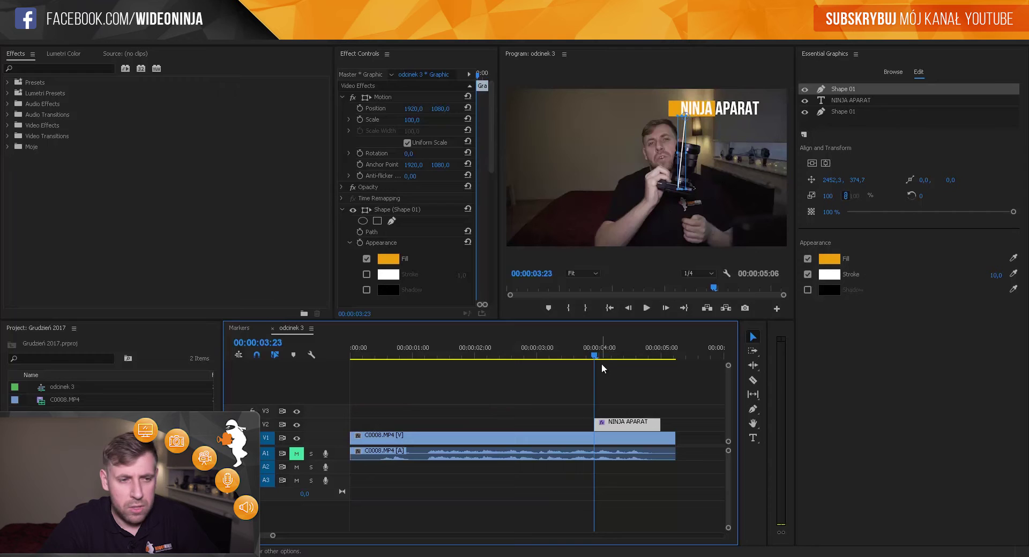
{"action": "left_click", "coordinate": [597, 350]}
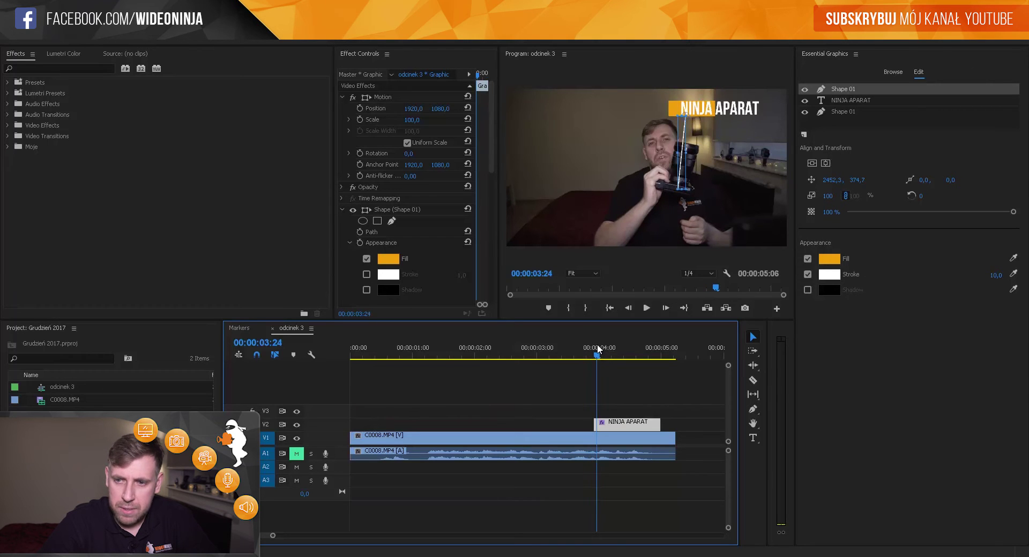
{"action": "key", "text": "Left"}
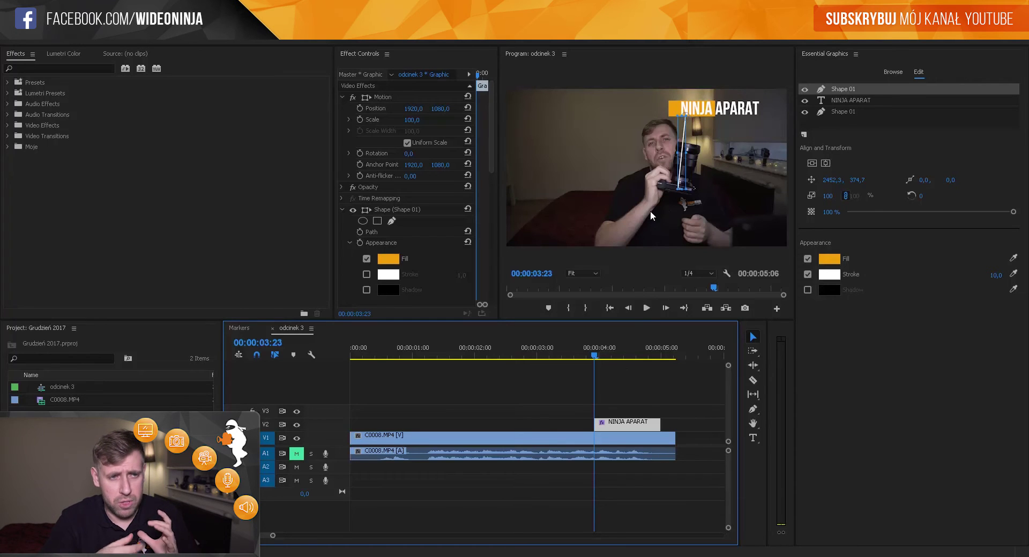
{"action": "key", "text": "="}
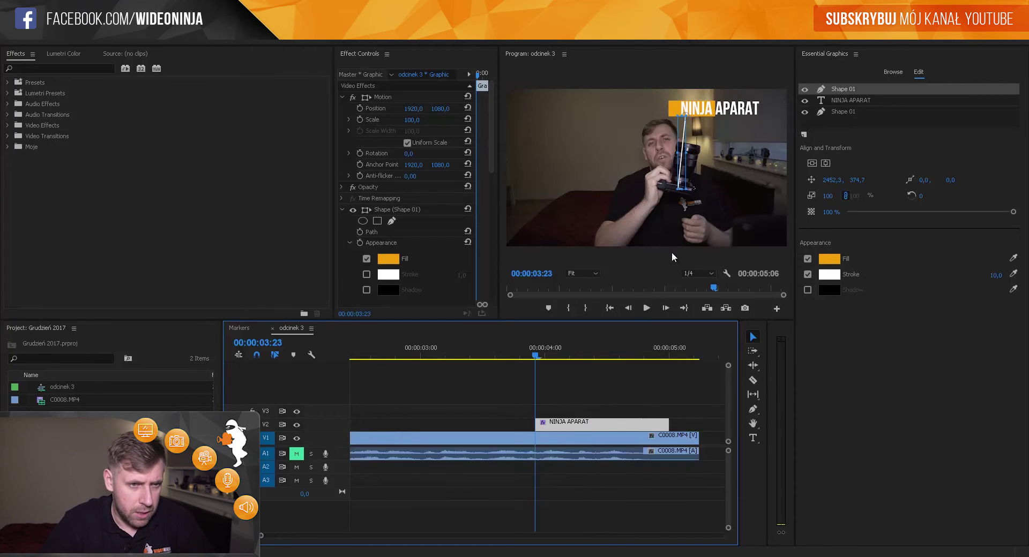
{"action": "key", "text": "="}
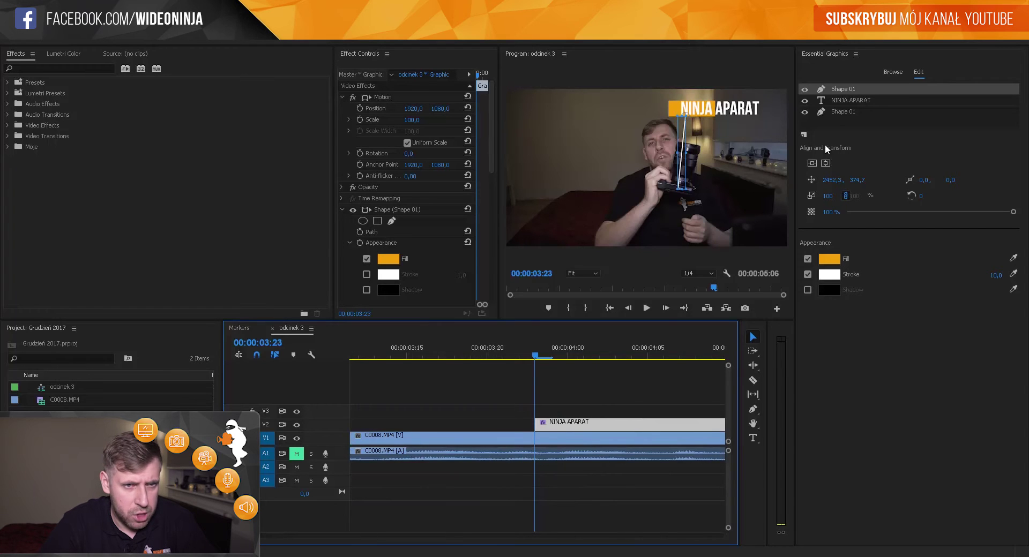
{"action": "left_click", "coordinate": [858, 181]}
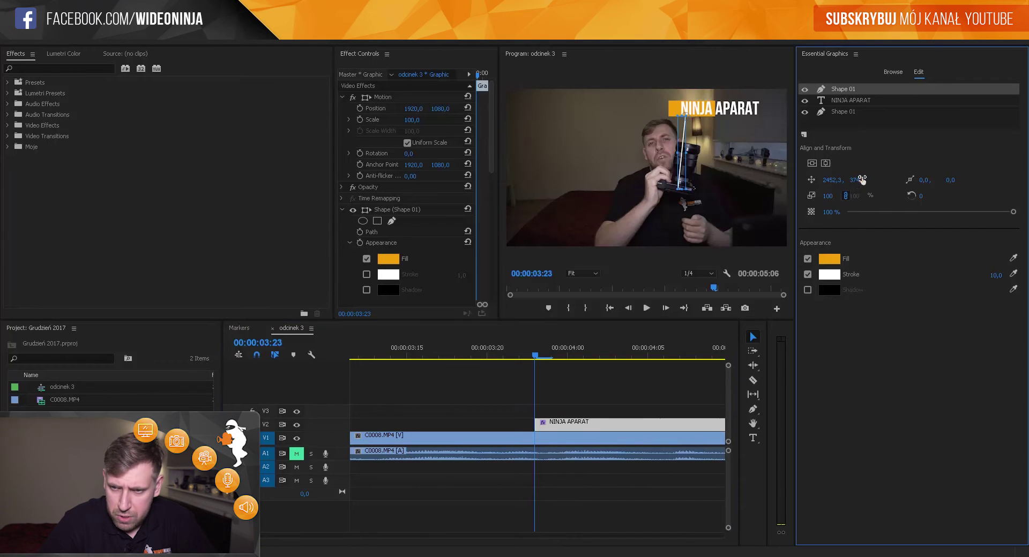
Nudge the pen-drawn line's position to 2471.3, 374.7
{"action": "left_click", "coordinate": [864, 179]}
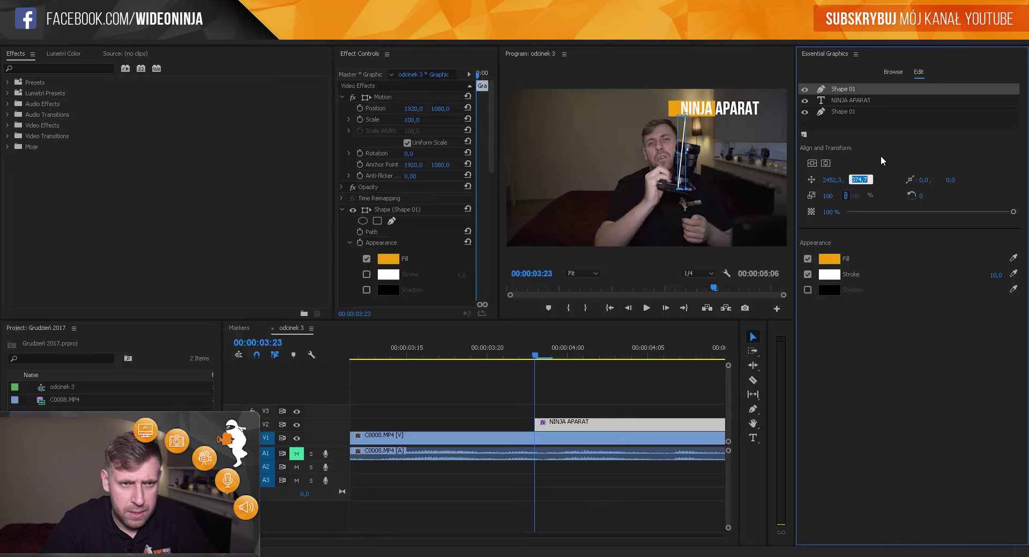
{"action": "left_click", "coordinate": [883, 161]}
{"action": "left_click_drag", "start_coordinate": [869, 179], "coordinate": [844, 182]}
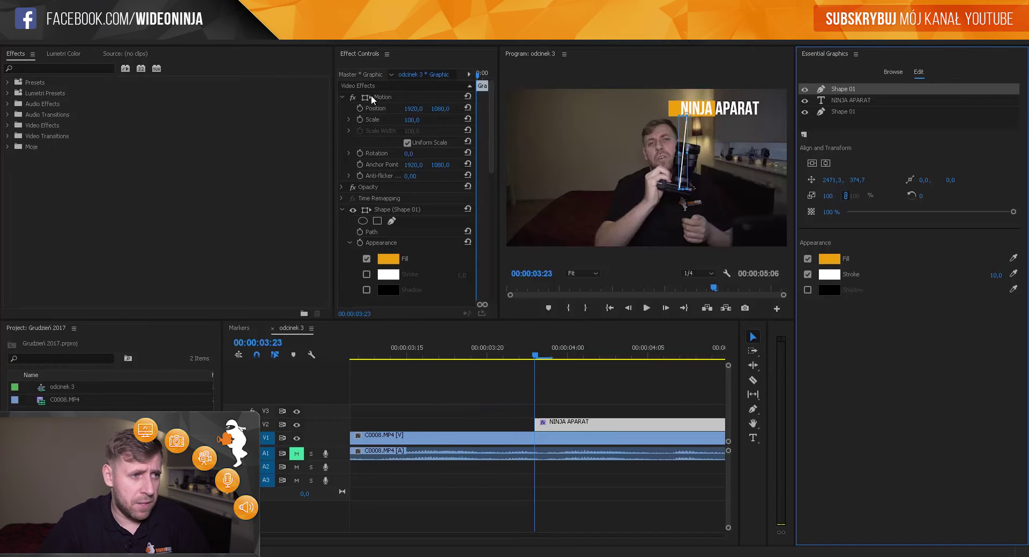
Widen Effect Controls and the Program monitor, and shorten the Timeline panel
{"action": "left_click_drag", "start_coordinate": [332, 124], "coordinate": [262, 126]}
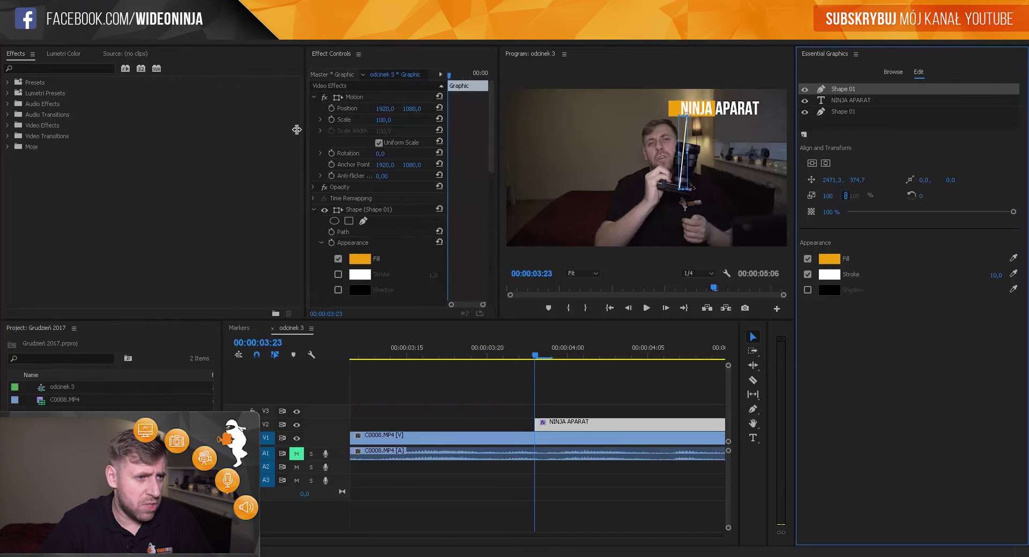
{"action": "left_click_drag", "start_coordinate": [499, 132], "coordinate": [567, 132]}
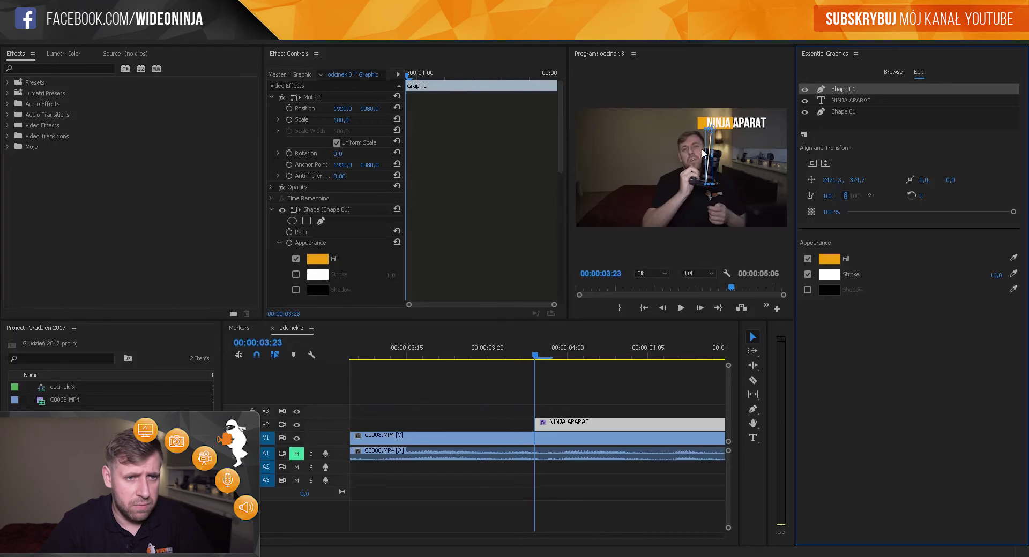
{"action": "left_click_drag", "start_coordinate": [793, 144], "coordinate": [833, 145]}
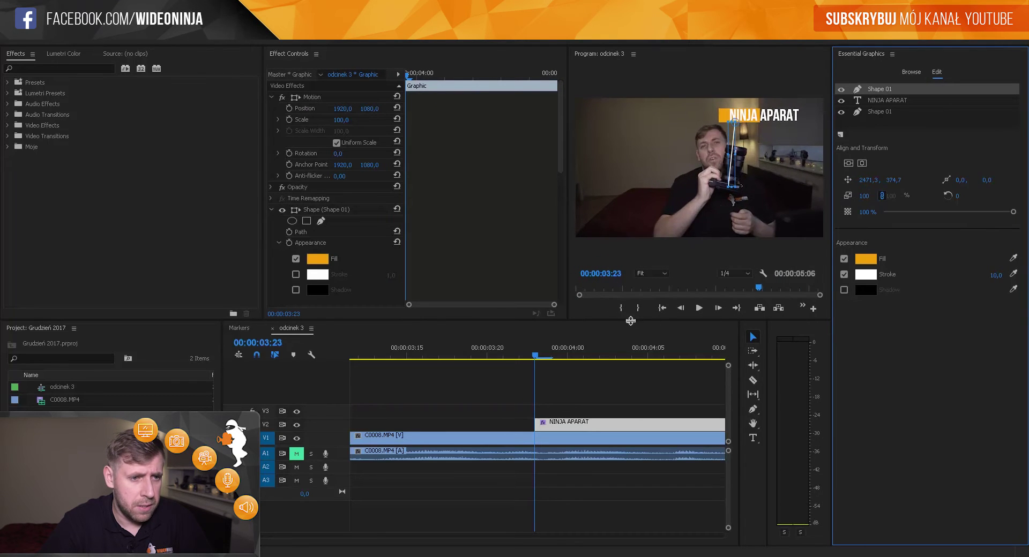
{"action": "left_click_drag", "start_coordinate": [630, 320], "coordinate": [631, 380]}
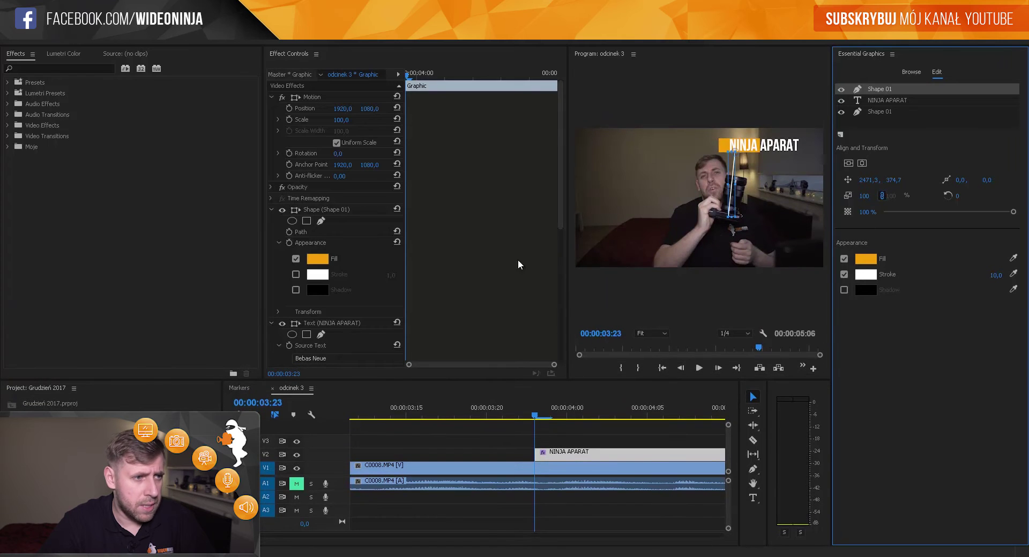
{"action": "left_click_drag", "start_coordinate": [263, 161], "coordinate": [119, 161]}
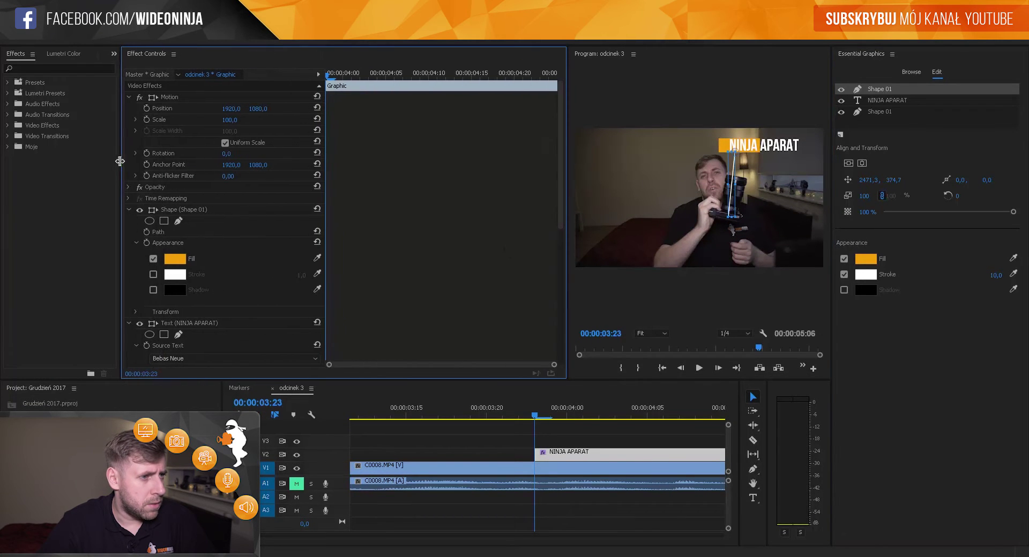
{"action": "left_click_drag", "start_coordinate": [567, 165], "coordinate": [419, 173]}
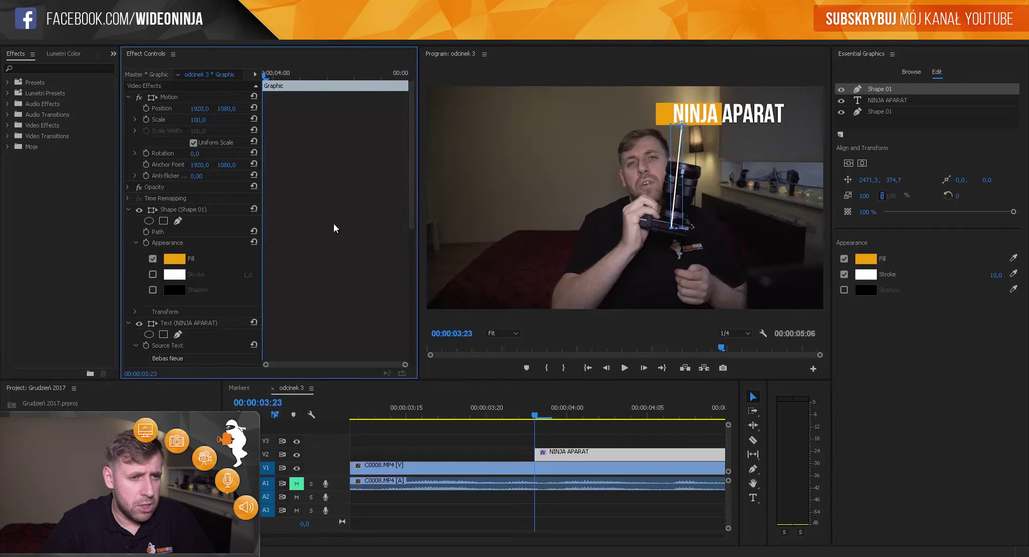
Keyframe the title's Position at 00:00:03:23, then move it left to X 1816.2 at 00:00:04:03
{"action": "left_click", "coordinate": [146, 108]}
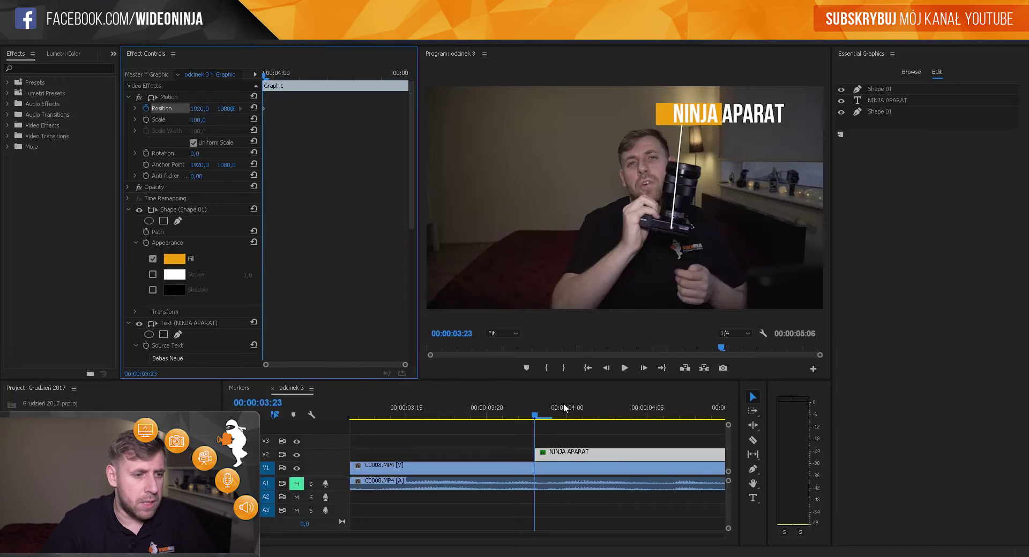
{"action": "left_click", "coordinate": [497, 392]}
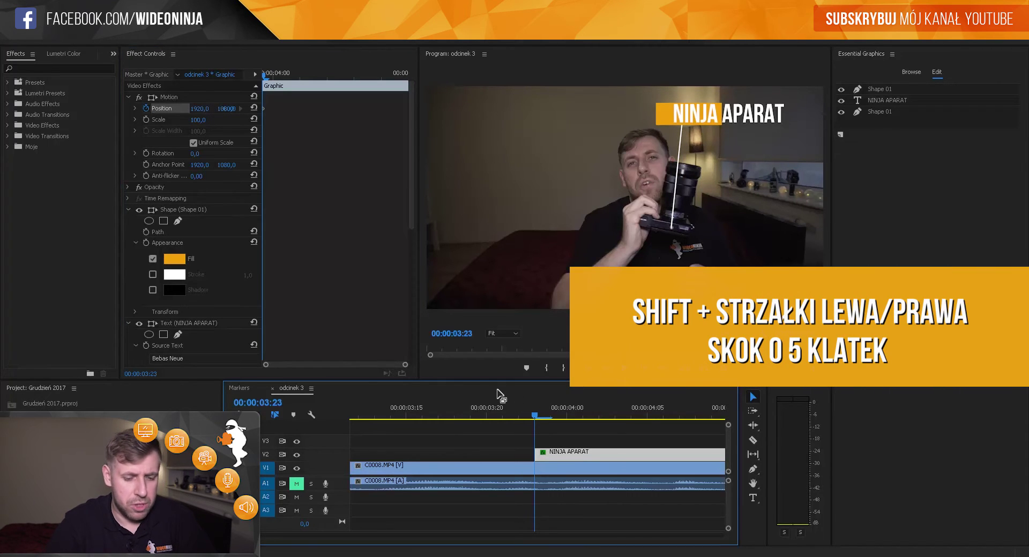
{"action": "key", "text": "shift+Right"}
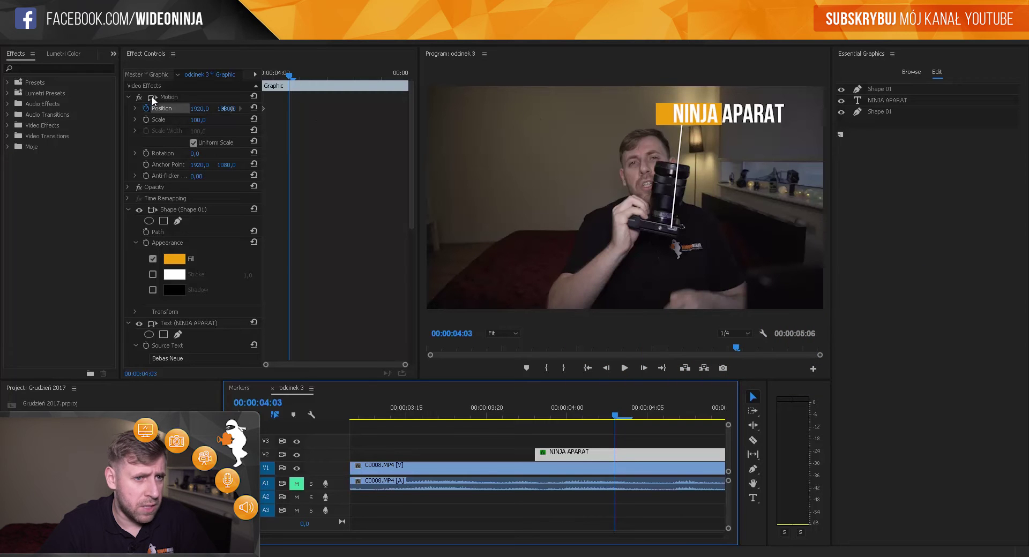
{"action": "left_click", "coordinate": [153, 99]}
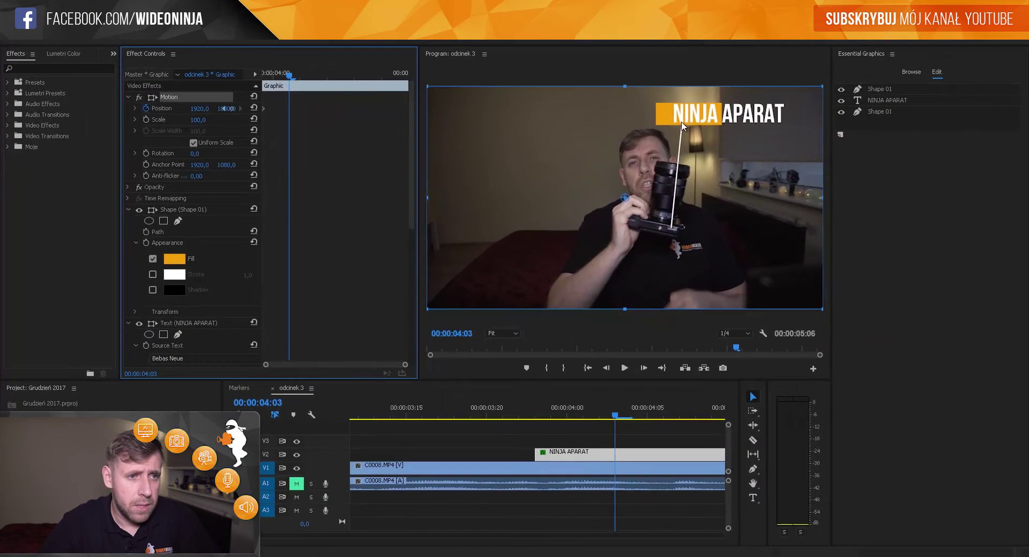
{"action": "left_click_drag", "start_coordinate": [682, 126], "coordinate": [675, 124]}
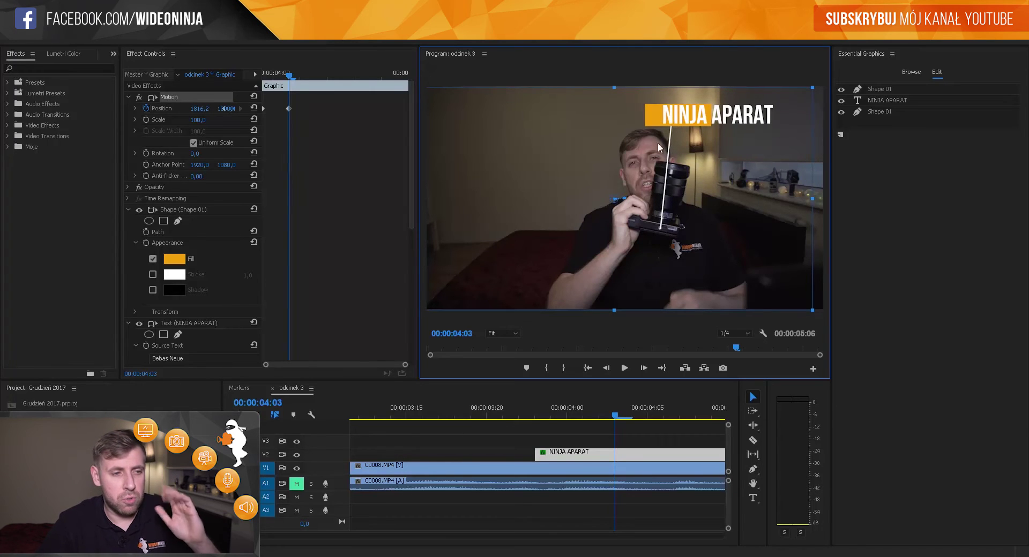
Zoom the preview to 200% to inspect the line's end, then return to Fit
{"action": "left_click", "coordinate": [498, 335]}
{"action": "left_click", "coordinate": [511, 434]}
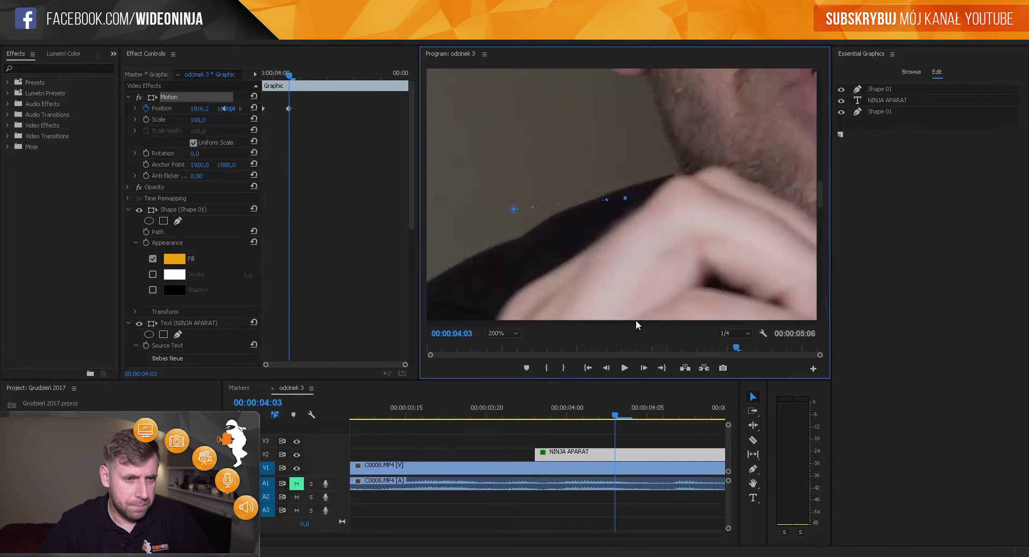
{"action": "mouse_move", "coordinate": [635, 320]}
{"action": "left_mouse_down"}
{"action": "mouse_move", "coordinate": [799, 159]}
{"action": "mouse_move", "coordinate": [821, 213]}
{"action": "left_mouse_up"}
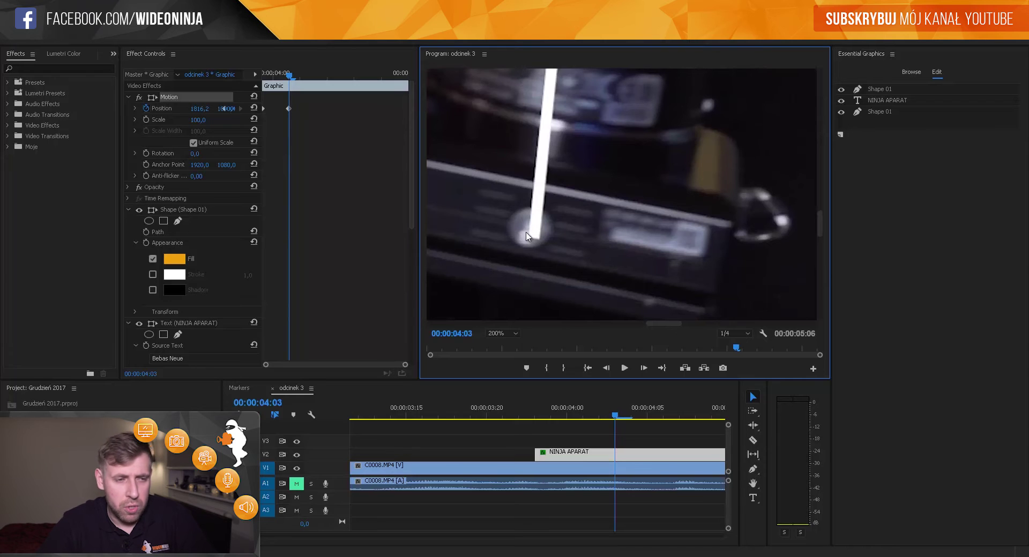
{"action": "left_click", "coordinate": [501, 333]}
{"action": "left_click", "coordinate": [509, 347]}
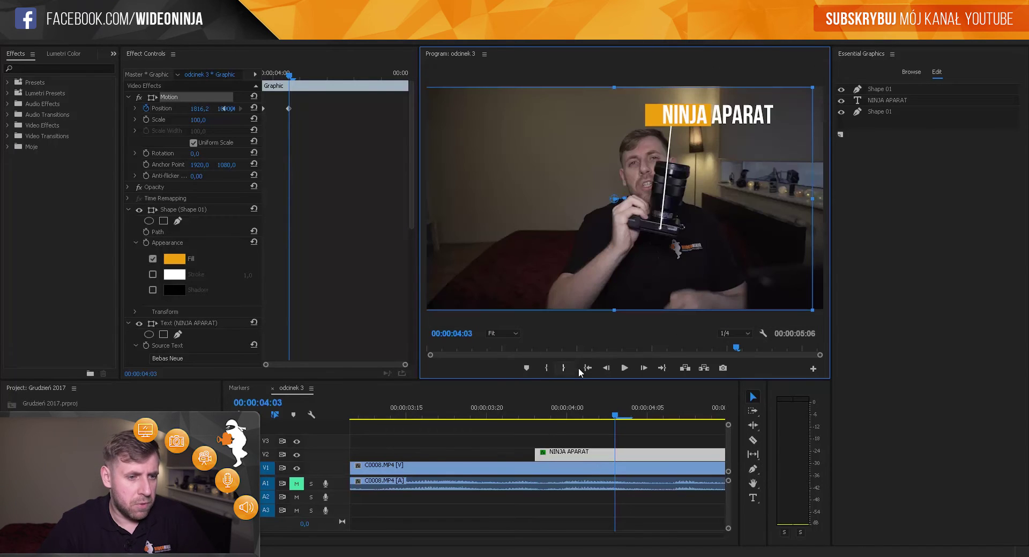
Begin tracking from 04:04 by moving the NINJA APARAT title left onto the camera, creating Position keyframes
{"action": "key", "text": "shift+Right"}
{"action": "key", "text": "shift+Right"}
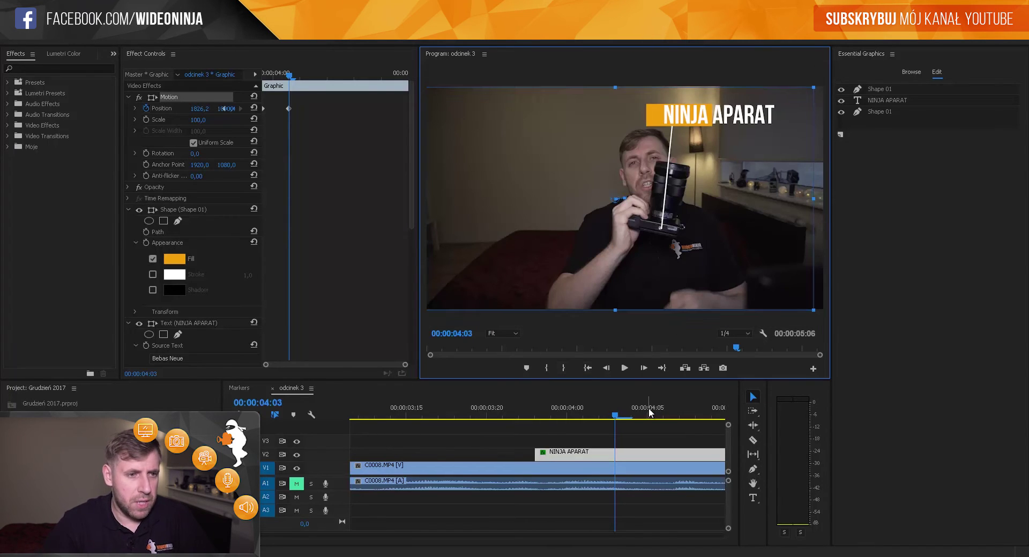
{"action": "left_click_drag", "start_coordinate": [619, 409], "coordinate": [631, 418]}
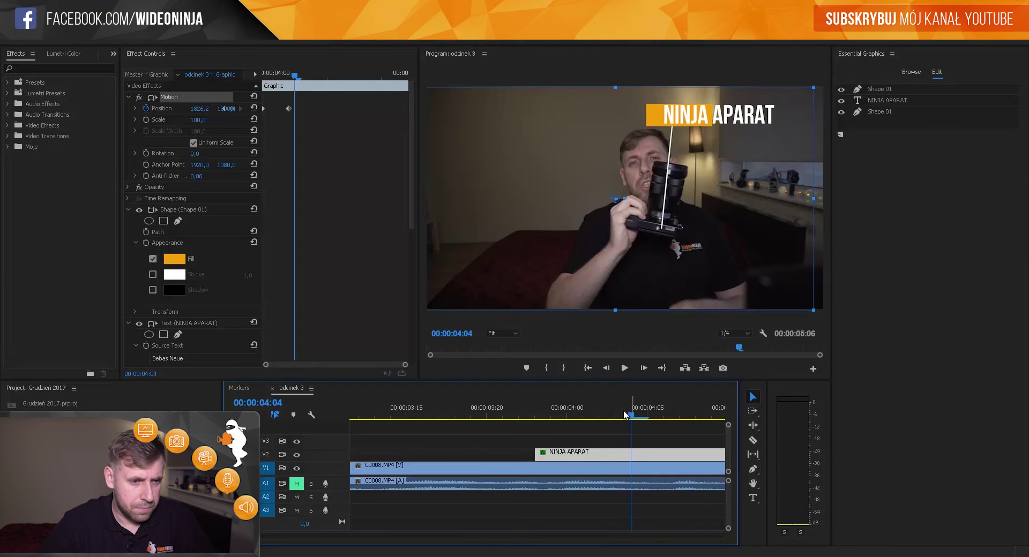
{"action": "key", "text": "ctrl+z"}
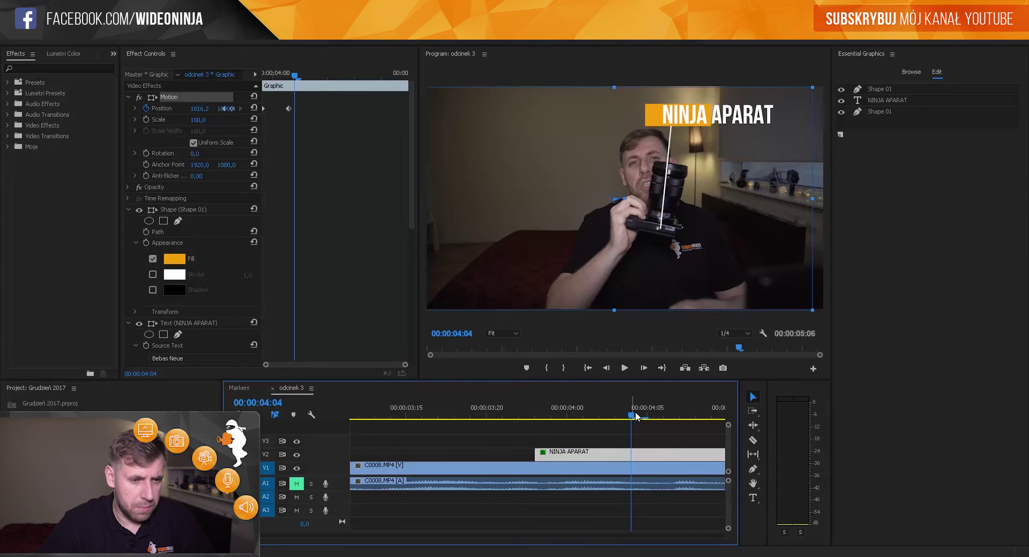
{"action": "key", "text": "shift+Right"}
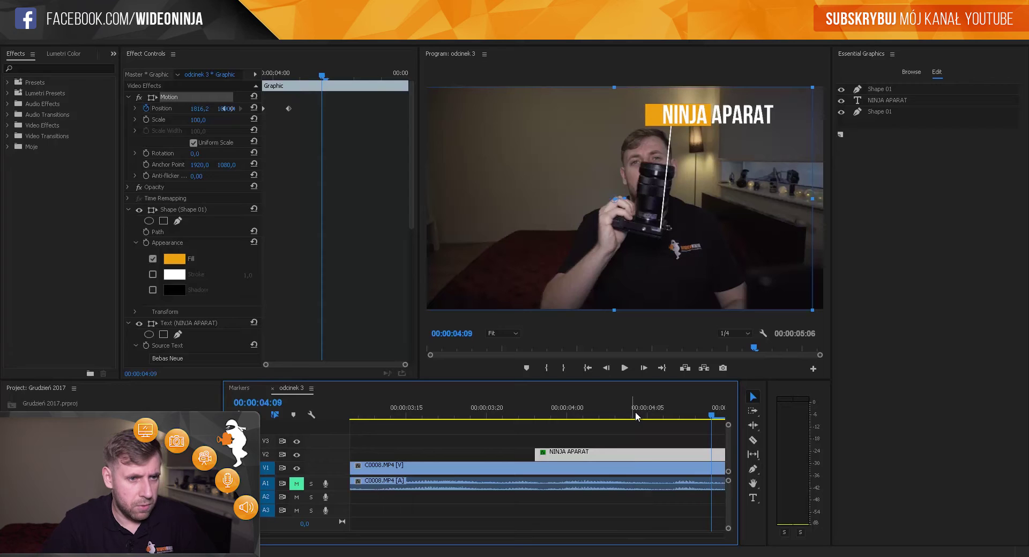
{"action": "key", "text": "Left"}
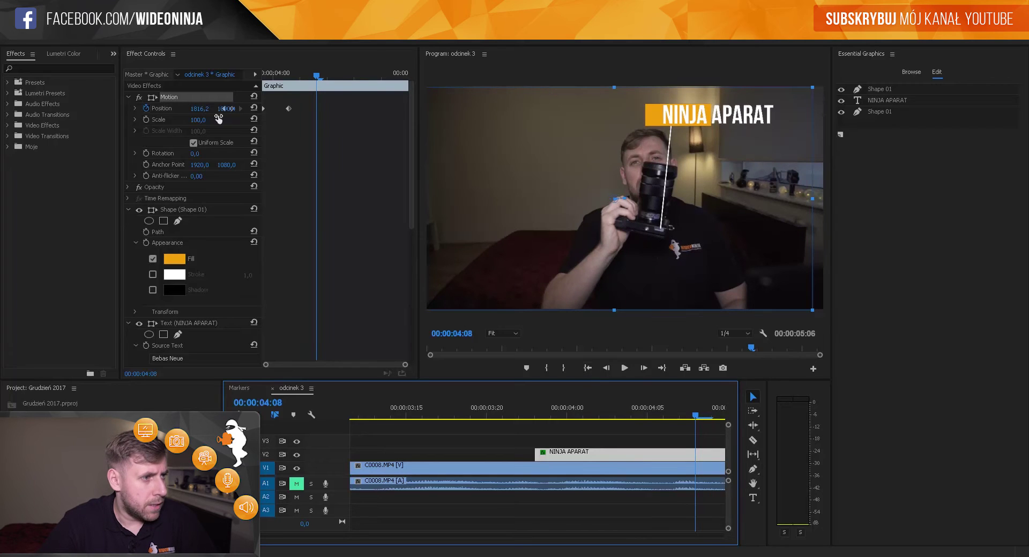
{"action": "left_click", "coordinate": [403, 108]}
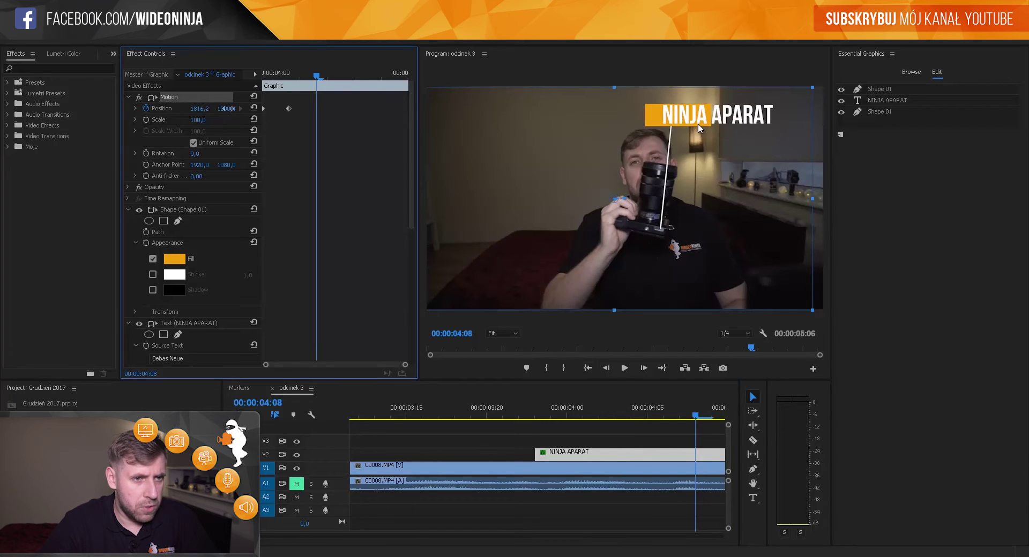
{"action": "left_click_drag", "start_coordinate": [693, 119], "coordinate": [680, 119]}
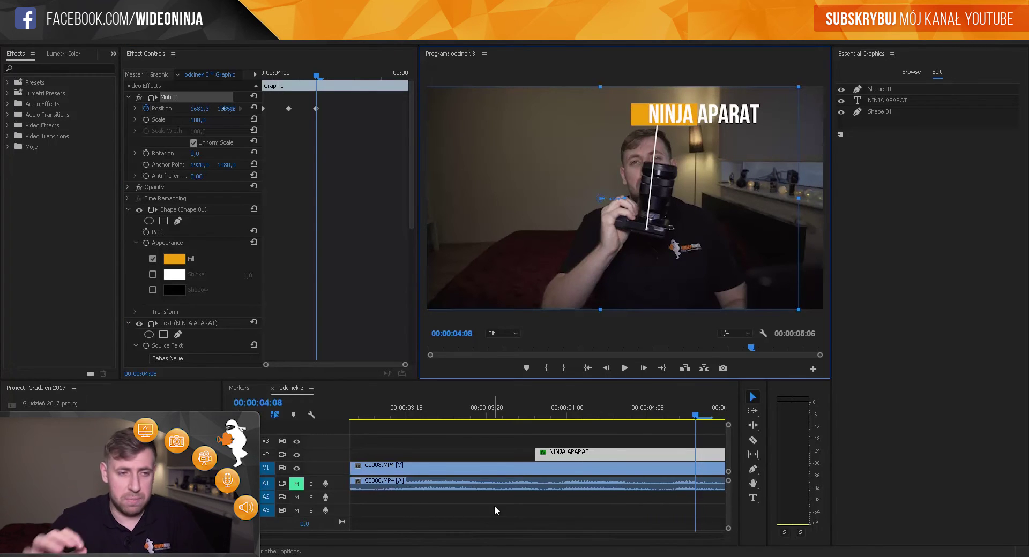
Keep moving the title left over the camera every five frames through 04:24, ending at X 1250,2
{"action": "scroll", "coordinate": [616, 451], "scroll_direction": "right", "scroll_amount": 3}
{"action": "key", "text": "shift+Right"}
{"action": "left_click_drag", "start_coordinate": [670, 115], "coordinate": [635, 119]}
{"action": "key", "text": "shift+Right"}
{"action": "scroll", "coordinate": [631, 409], "scroll_direction": "right", "scroll_amount": 3}
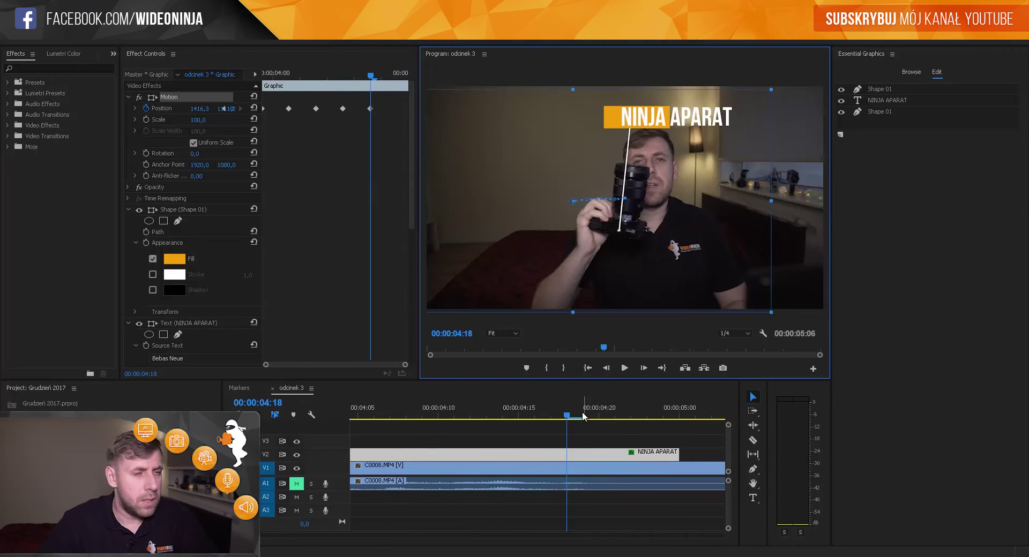
{"action": "left_click", "coordinate": [294, 388]}
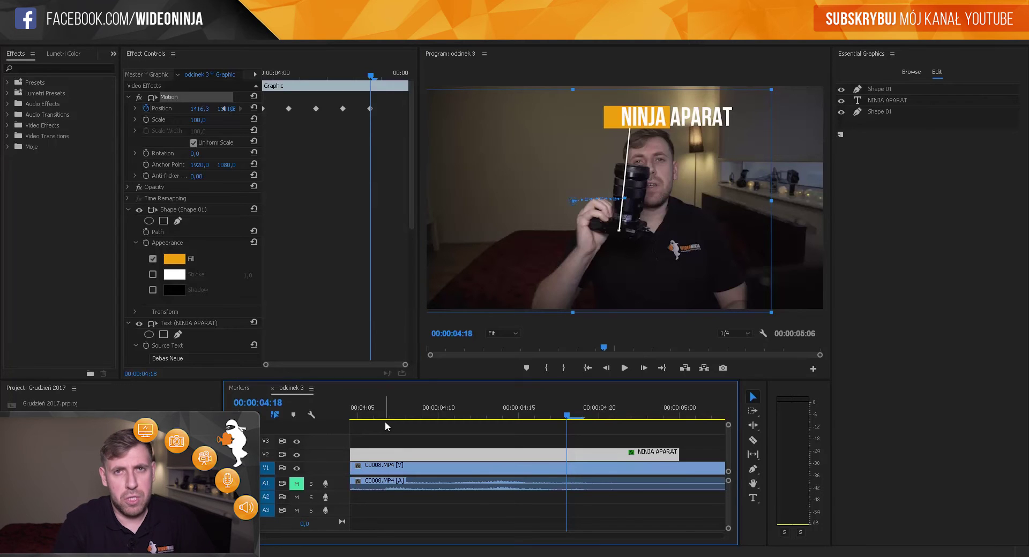
{"action": "key", "text": "shift+Right"}
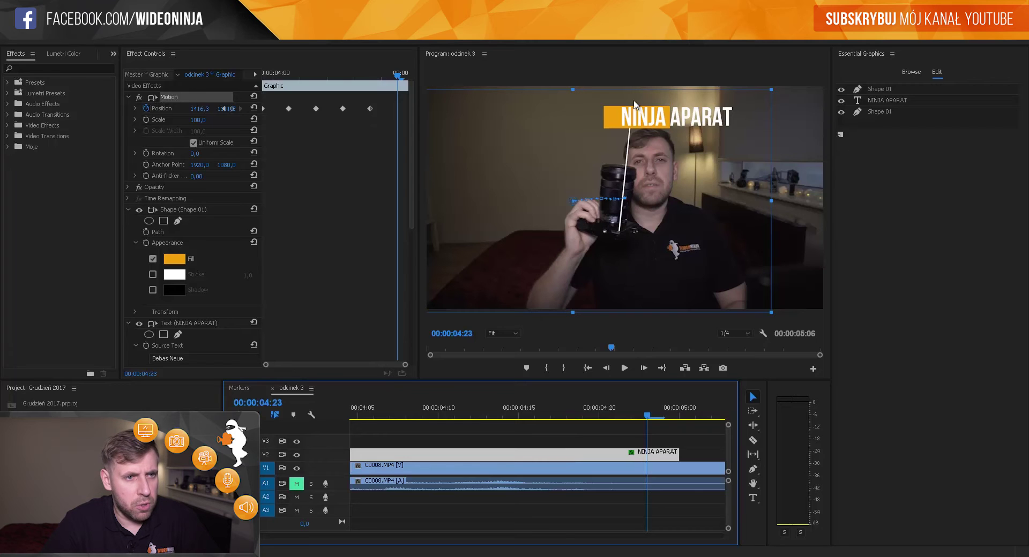
{"action": "left_click_drag", "start_coordinate": [634, 105], "coordinate": [634, 120]}
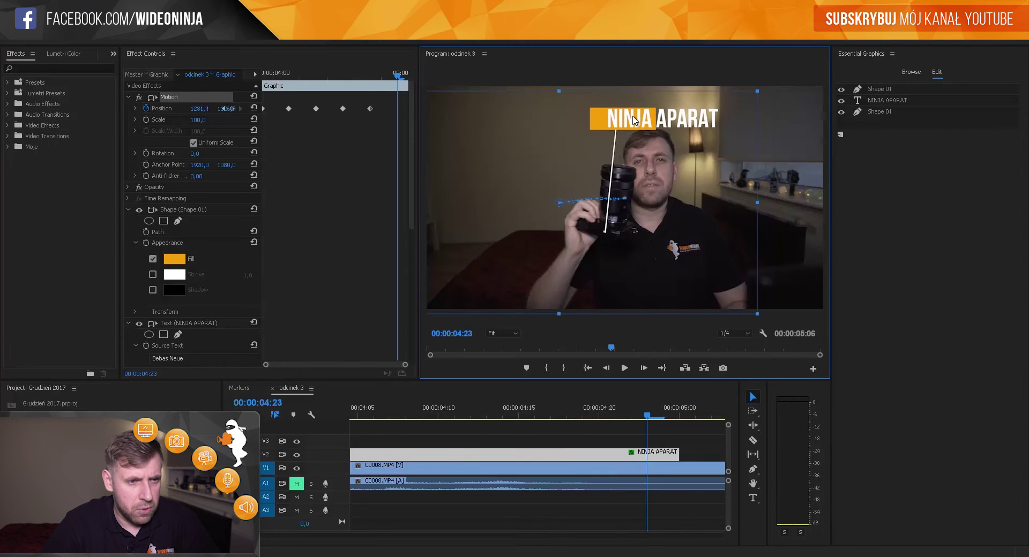
{"action": "left_click_drag", "start_coordinate": [634, 119], "coordinate": [633, 119]}
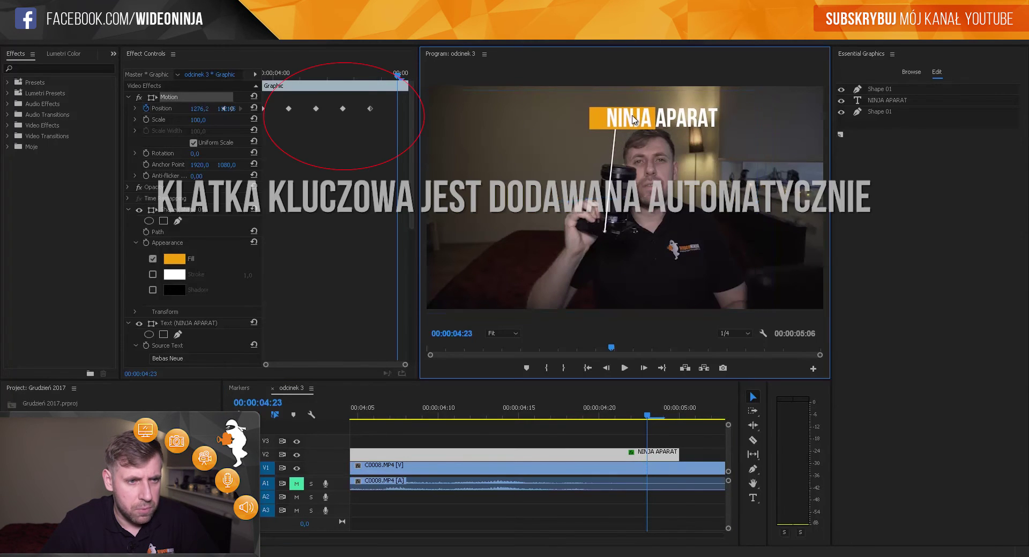
{"action": "mouse_move", "coordinate": [645, 411]}
{"action": "left_mouse_down"}
{"action": "mouse_move", "coordinate": [679, 418]}
{"action": "mouse_move", "coordinate": [665, 418]}
{"action": "left_mouse_up"}
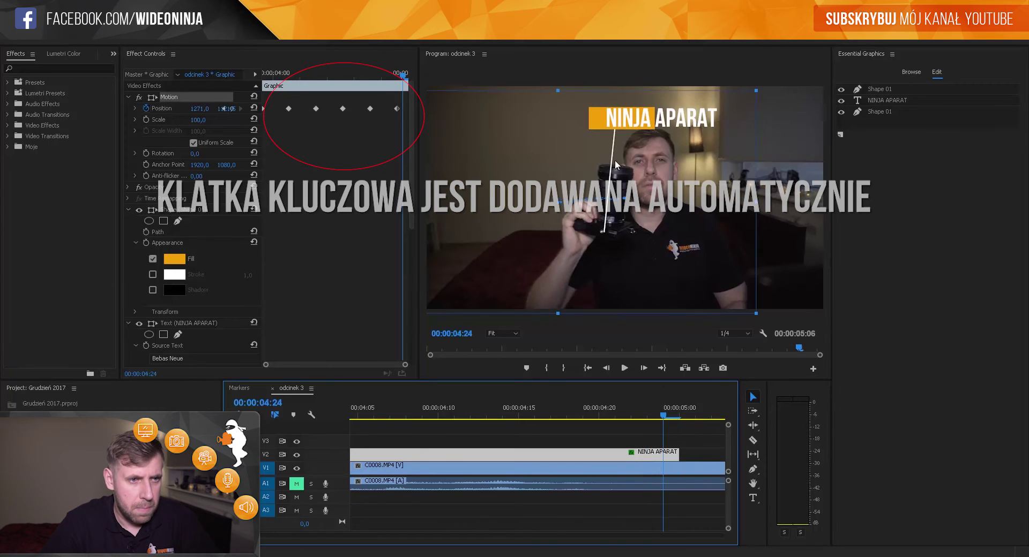
{"action": "left_click_drag", "start_coordinate": [625, 128], "coordinate": [622, 127]}
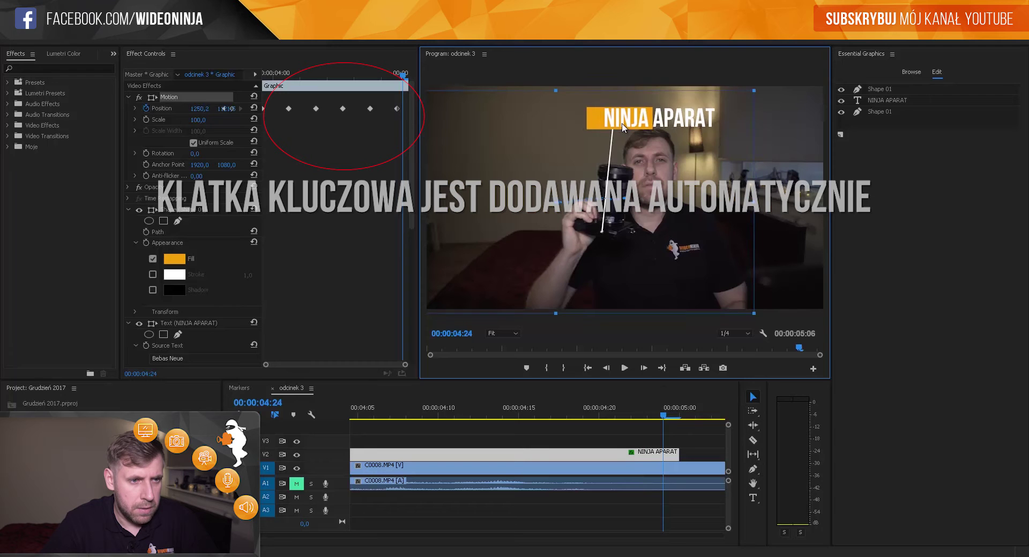
Zoom the timeline out and play back the title animation from around 04:00 to review it
{"action": "left_click", "coordinate": [575, 409]}
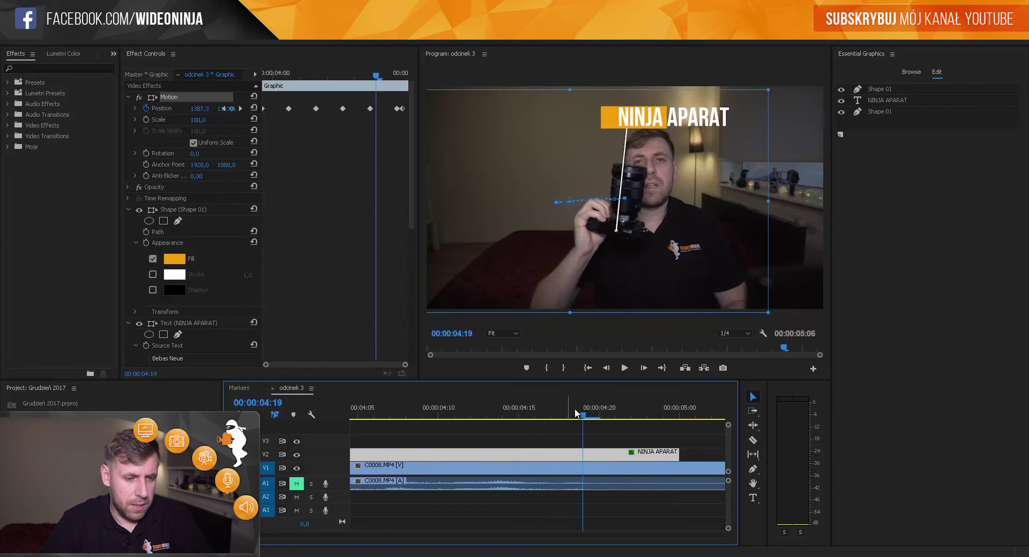
{"action": "key", "text": "minus"}
{"action": "key", "text": "minus"}
{"action": "key", "text": "space"}
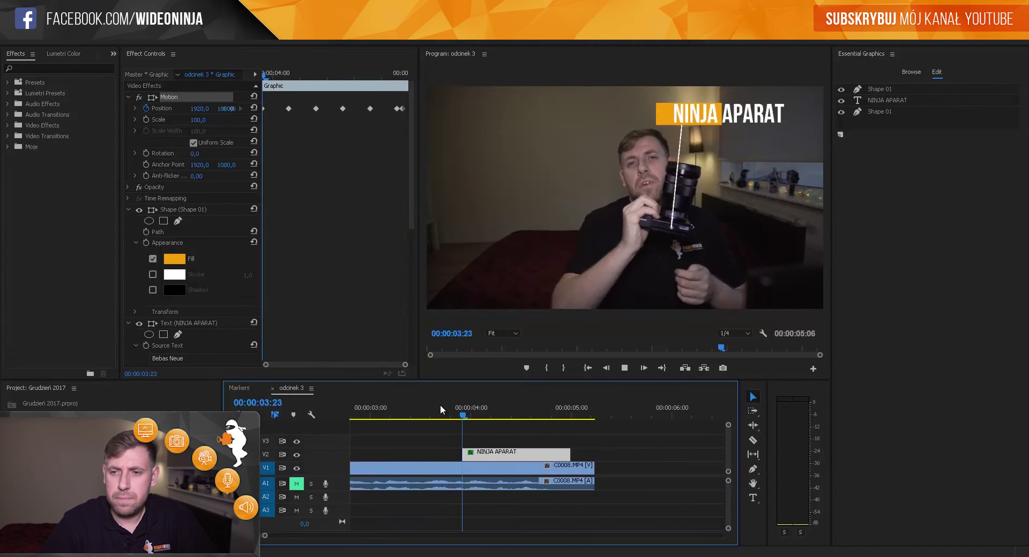
{"action": "left_click", "coordinate": [474, 412]}
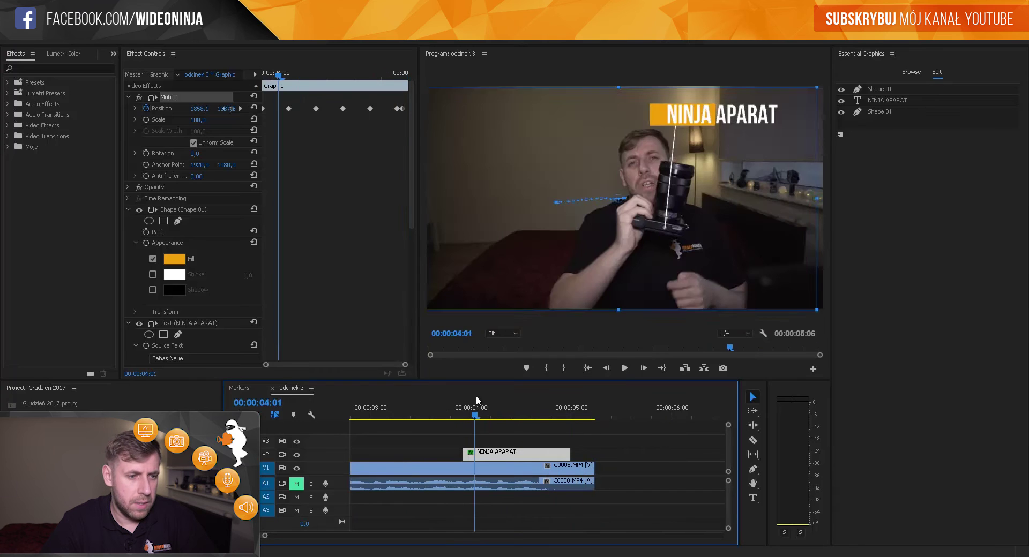
{"action": "key", "text": "space"}
{"action": "left_click_drag", "start_coordinate": [572, 401], "coordinate": [555, 407]}
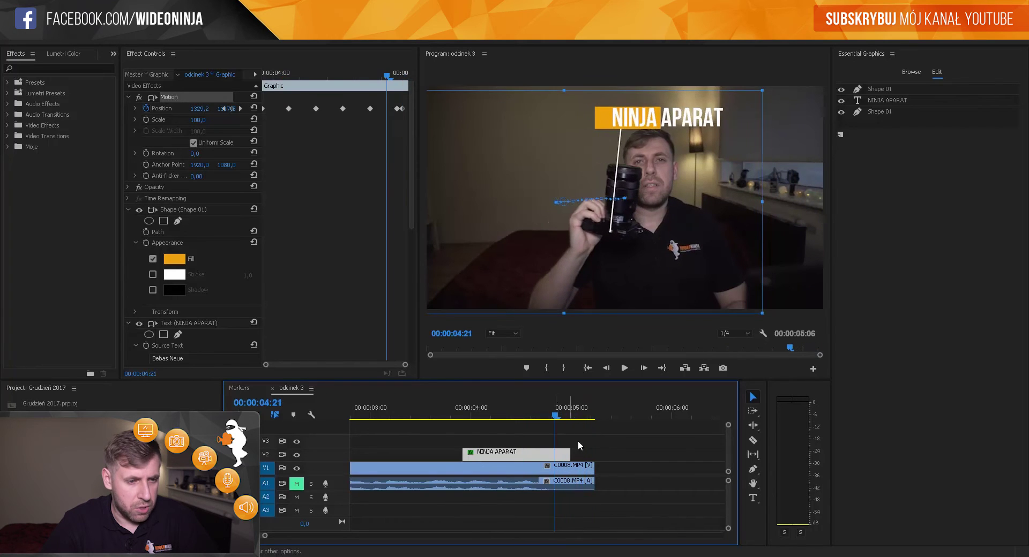
Extend the NINJA APARAT clip by six frames and move the title left onto the camera at 04:23
{"action": "left_click_drag", "start_coordinate": [570, 454], "coordinate": [593, 450]}
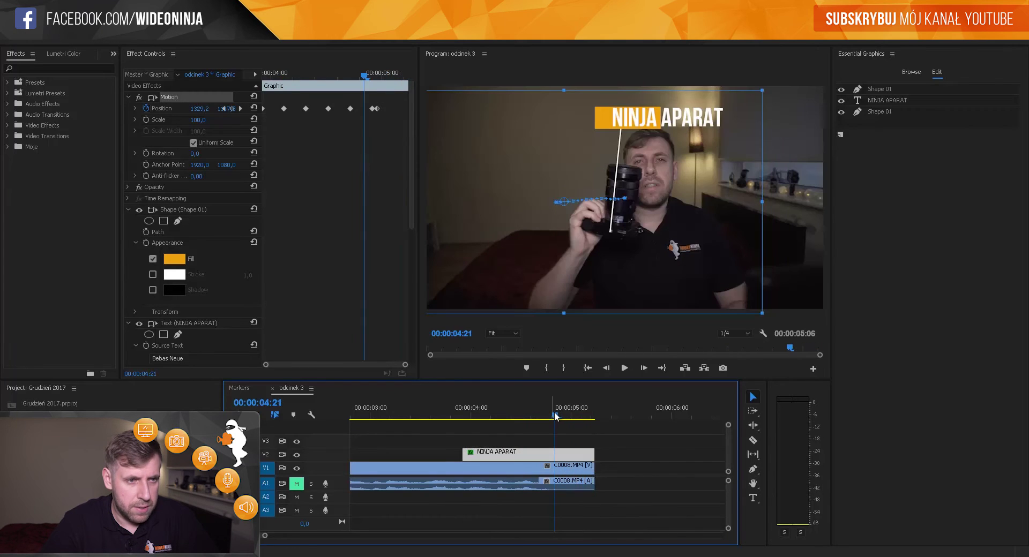
{"action": "left_click_drag", "start_coordinate": [556, 416], "coordinate": [594, 413]}
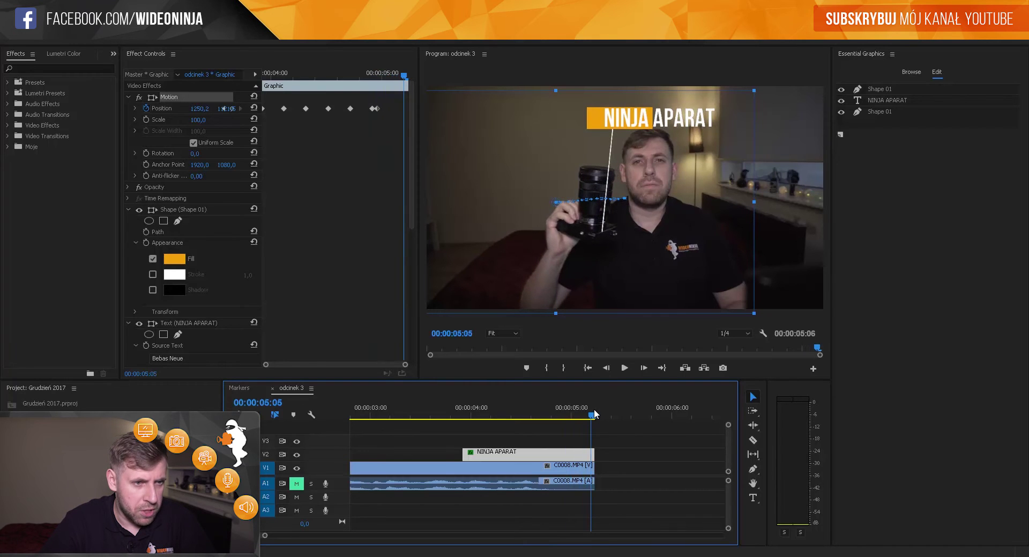
{"action": "left_click_drag", "start_coordinate": [632, 121], "coordinate": [612, 122]}
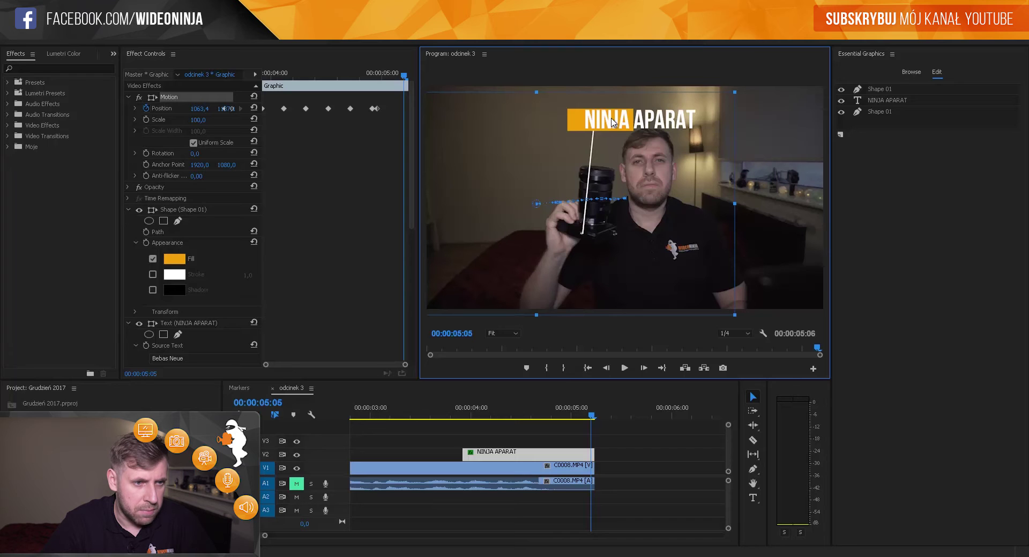
{"action": "left_click_drag", "start_coordinate": [613, 122], "coordinate": [612, 121]}
Replay and scrub through the tracked title from 04:00, then zoom the timeline out
{"action": "left_click", "coordinate": [457, 416]}
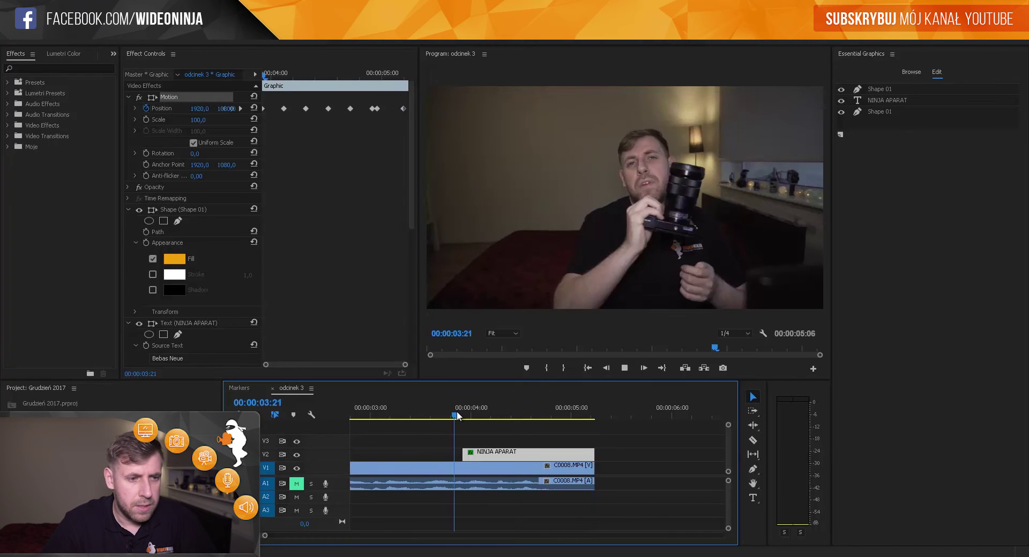
{"action": "key", "text": "space"}
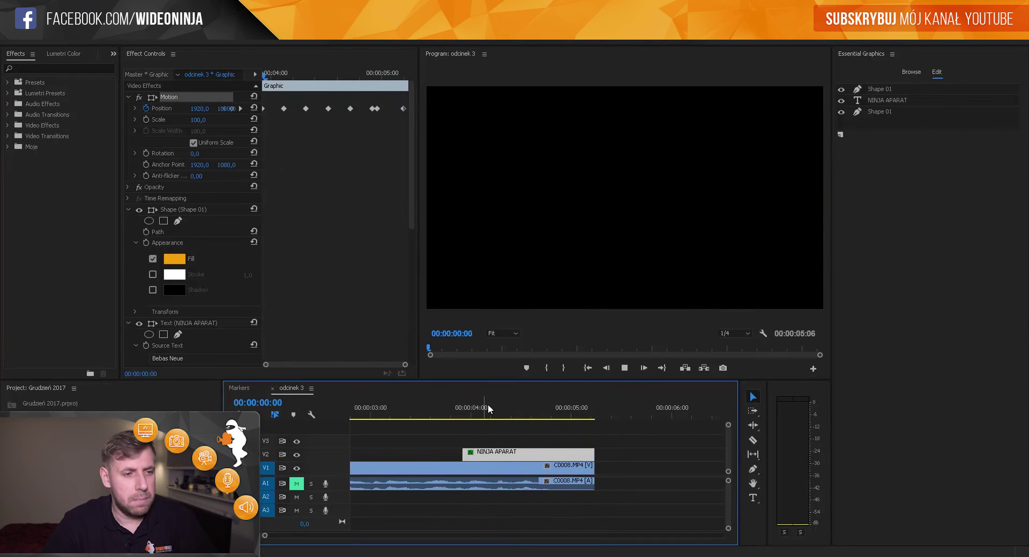
{"action": "left_click_drag", "start_coordinate": [489, 406], "coordinate": [552, 408]}
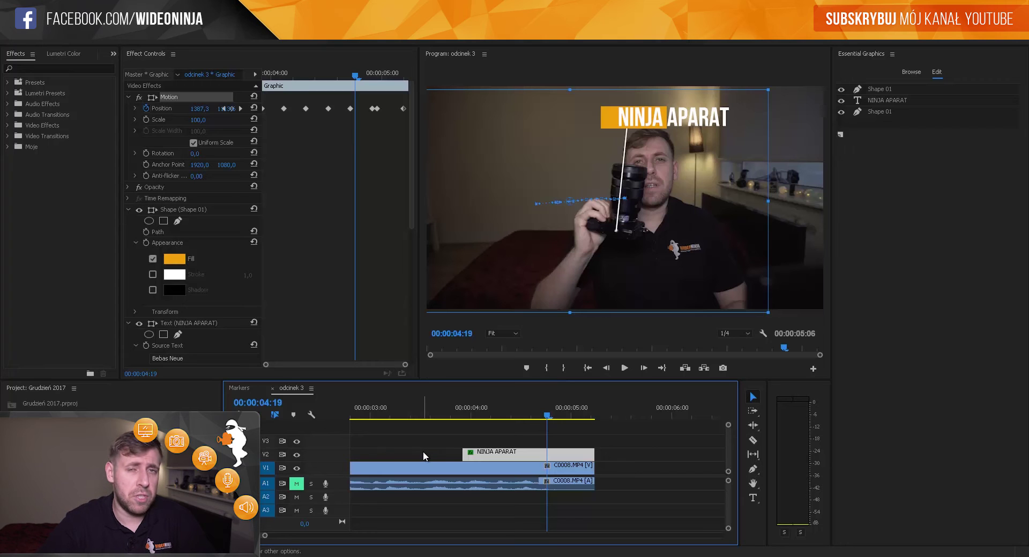
{"action": "mouse_move", "coordinate": [468, 415]}
{"action": "left_mouse_down"}
{"action": "mouse_move", "coordinate": [547, 416]}
{"action": "mouse_move", "coordinate": [560, 399]}
{"action": "left_mouse_up"}
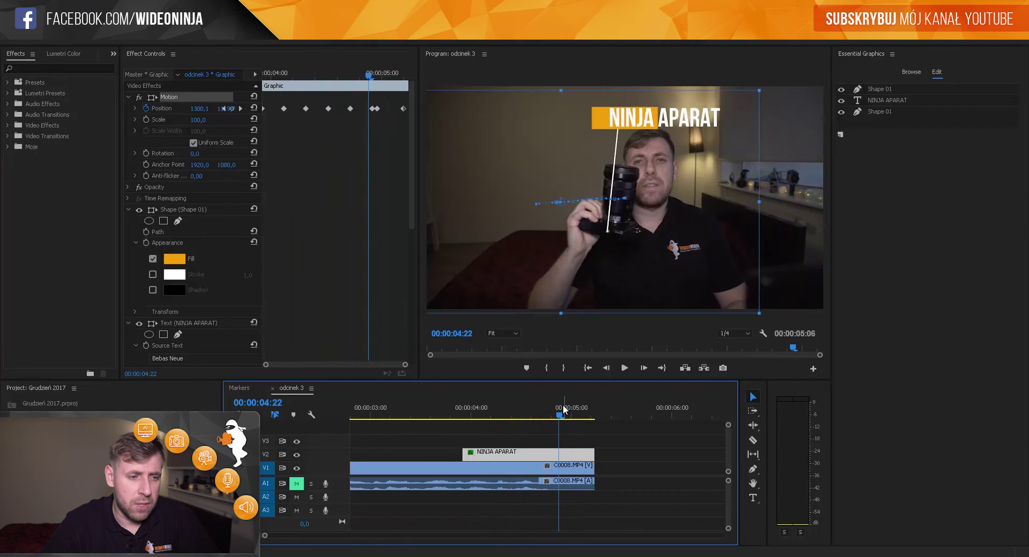
{"action": "left_click", "coordinate": [616, 411]}
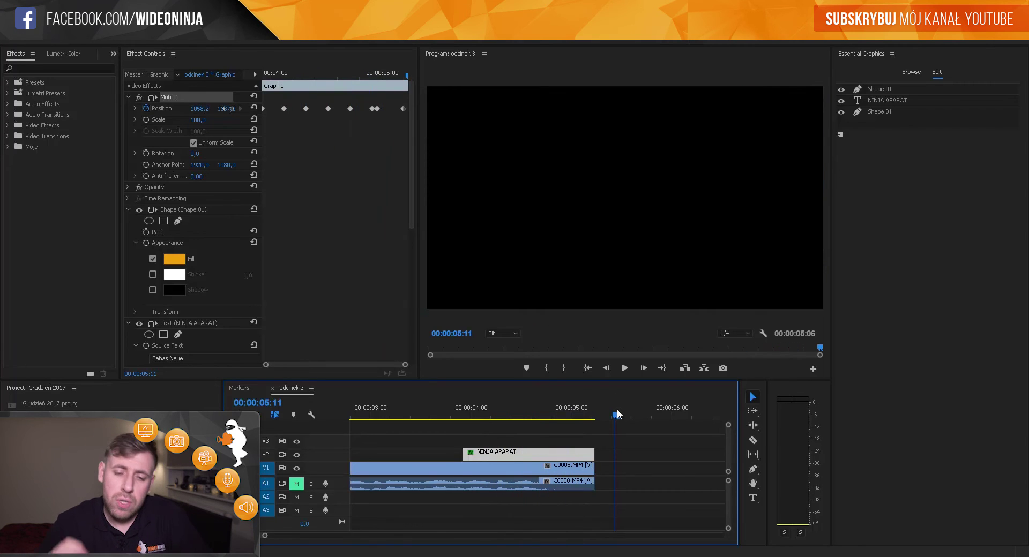
{"action": "key", "text": "minus"}
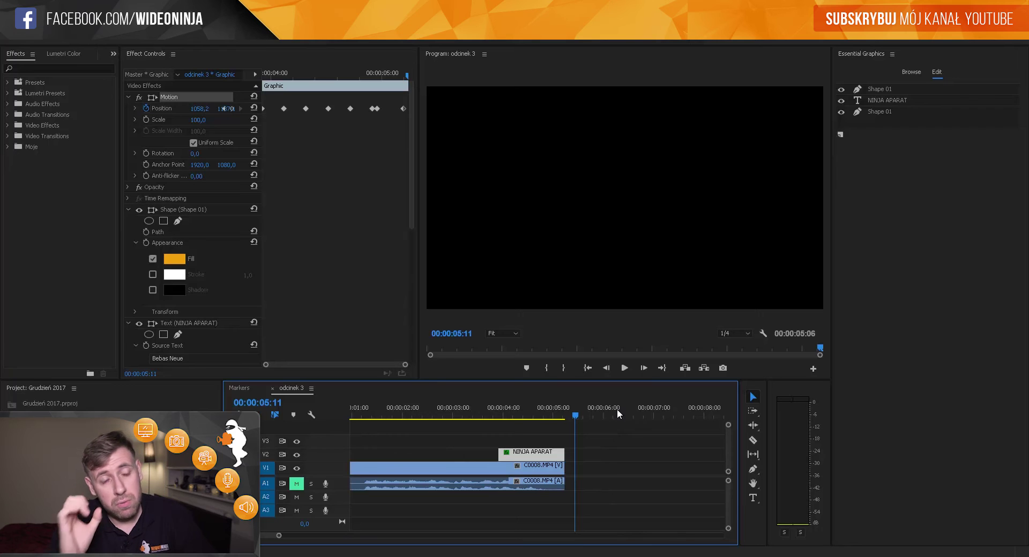
Place a second copy of C0008.MP4 after the first clip and park the playhead at 07:22
{"action": "key", "text": "minus"}
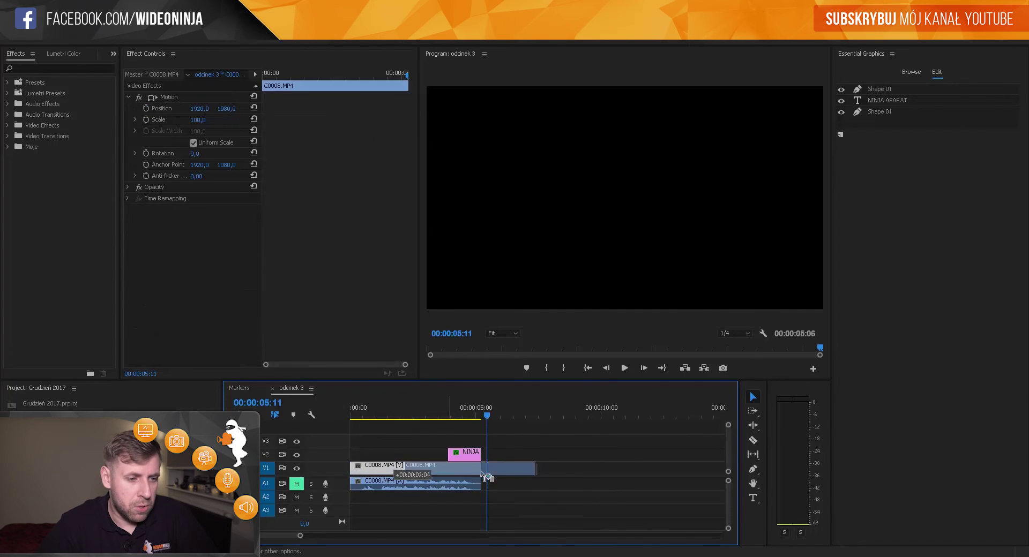
{"action": "left_click_drag", "start_coordinate": [403, 469], "coordinate": [576, 469]}
{"action": "left_click", "coordinate": [561, 411]}
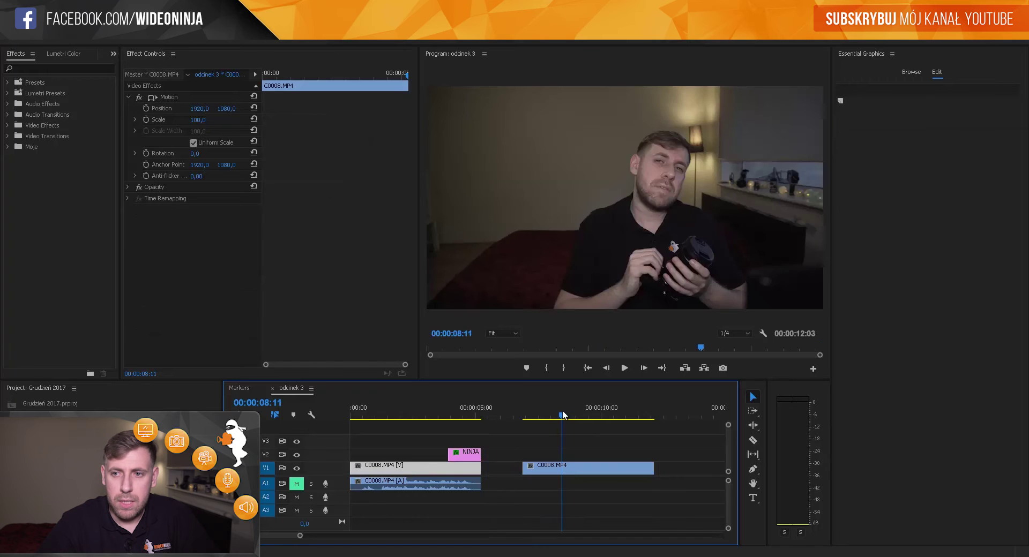
{"action": "left_click_drag", "start_coordinate": [561, 410], "coordinate": [551, 417]}
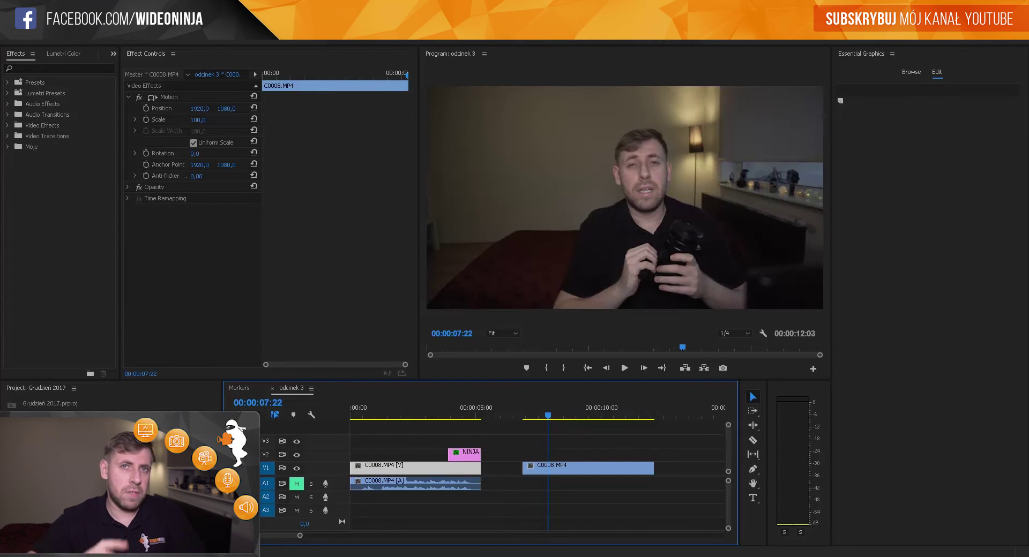
Search the Effects panel for 'MoSIA' and select the Mosaic effect
{"action": "left_click", "coordinate": [66, 69]}
{"action": "type", "text": "Mo"}
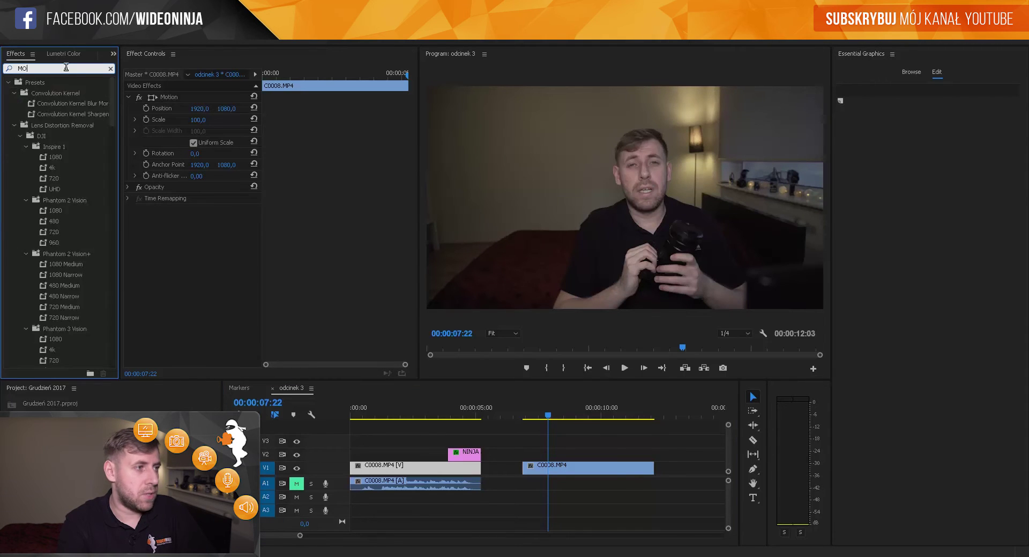
{"action": "type", "text": "SI"}
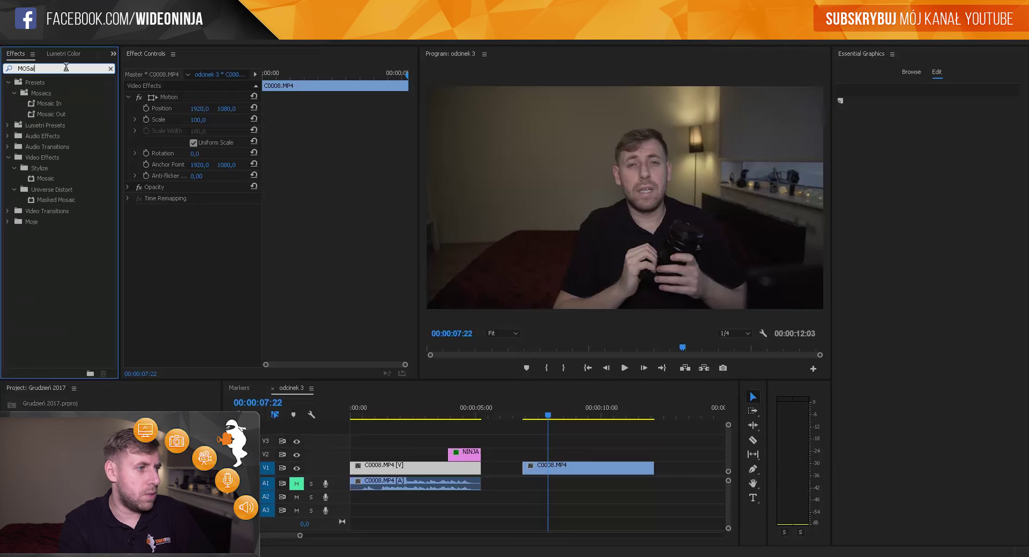
{"action": "type", "text": "AIC"}
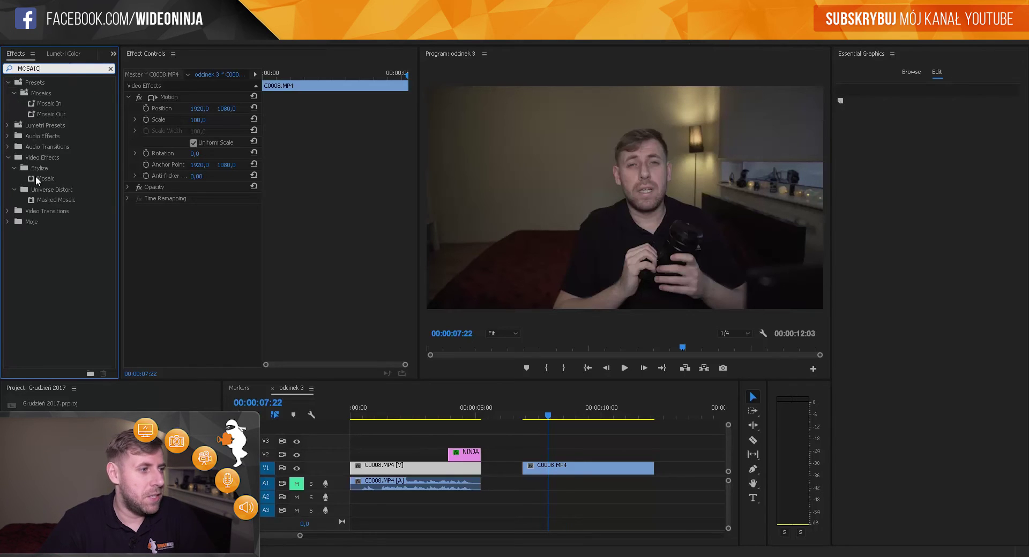
{"action": "left_click", "coordinate": [38, 181]}
Drop Mosaic onto the second V1 clip and enter 120 for both Horizontal and Vertical Blocks
{"action": "left_click_drag", "start_coordinate": [545, 458], "coordinate": [552, 470]}
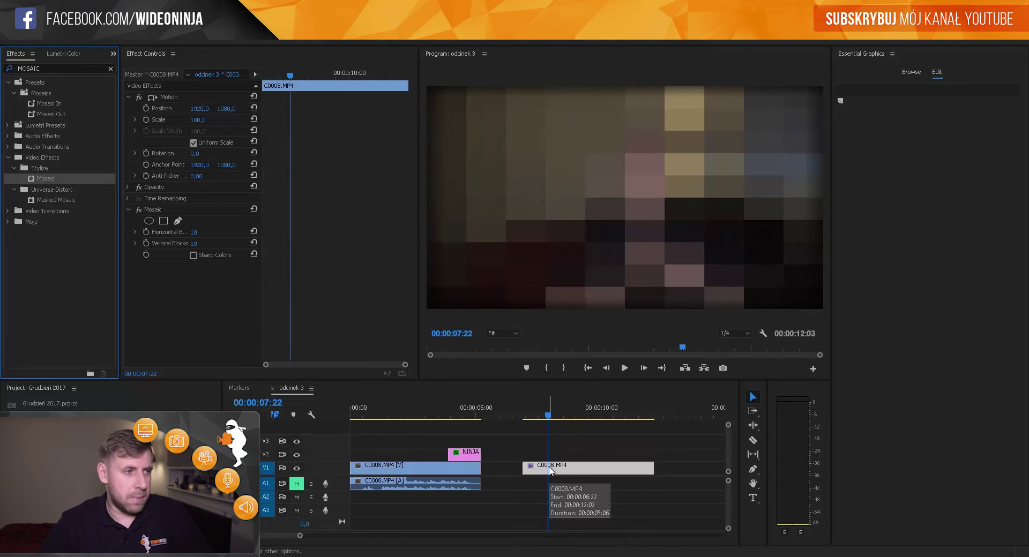
{"action": "left_click", "coordinate": [196, 233]}
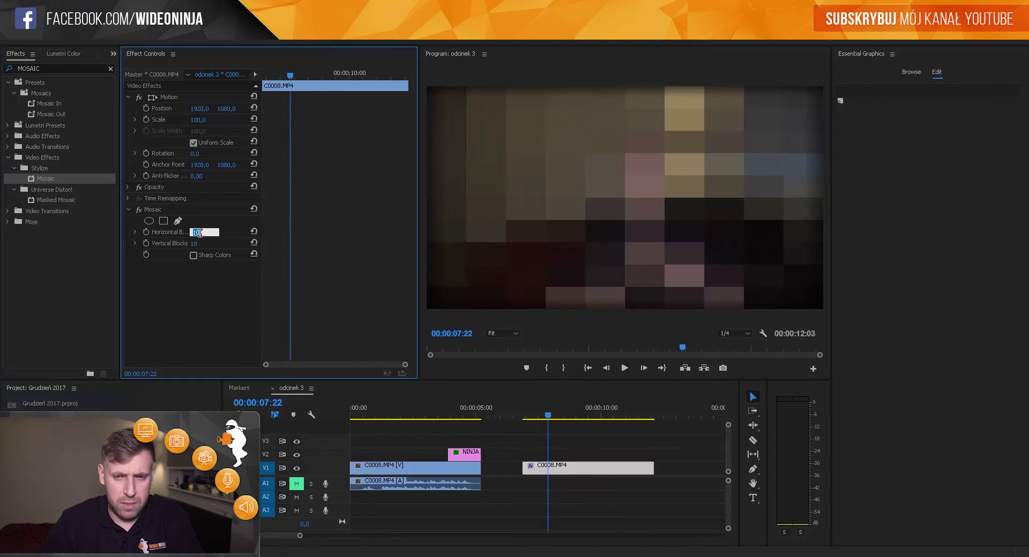
{"action": "type", "text": "50"}
{"action": "key", "text": "Return"}
{"action": "key", "text": "Return"}
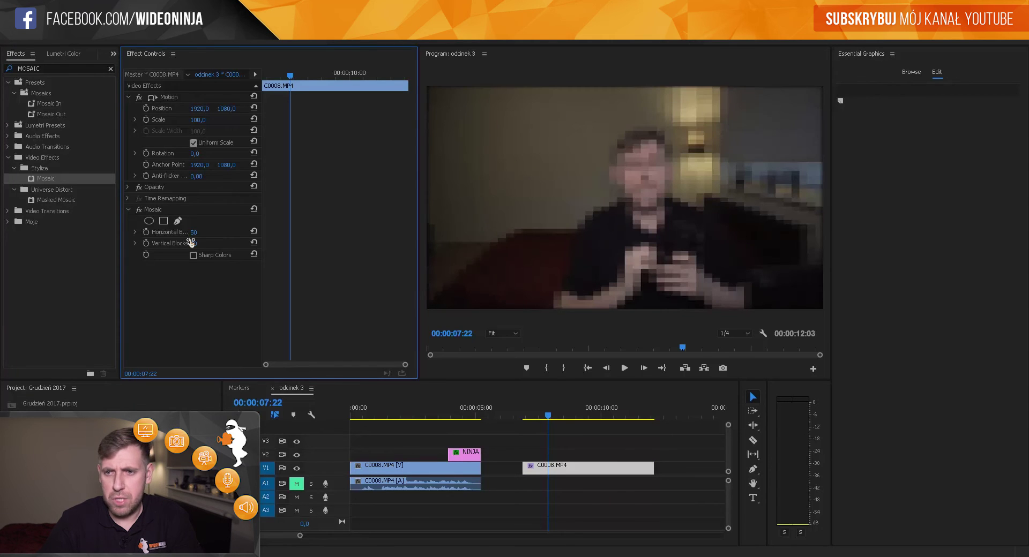
{"action": "type", "text": "100"}
{"action": "left_click", "coordinate": [198, 244]}
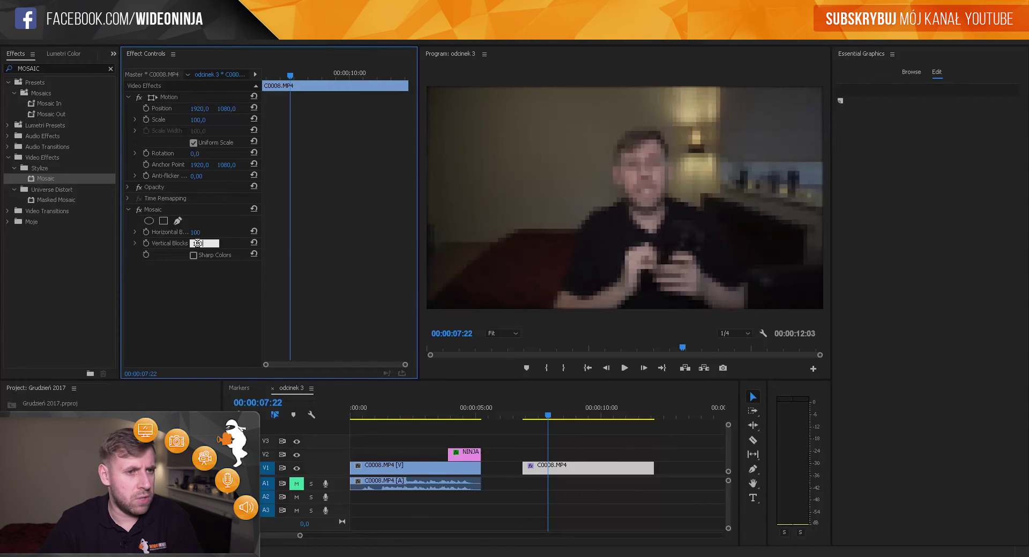
{"action": "type", "text": "100"}
{"action": "key", "text": "Return"}
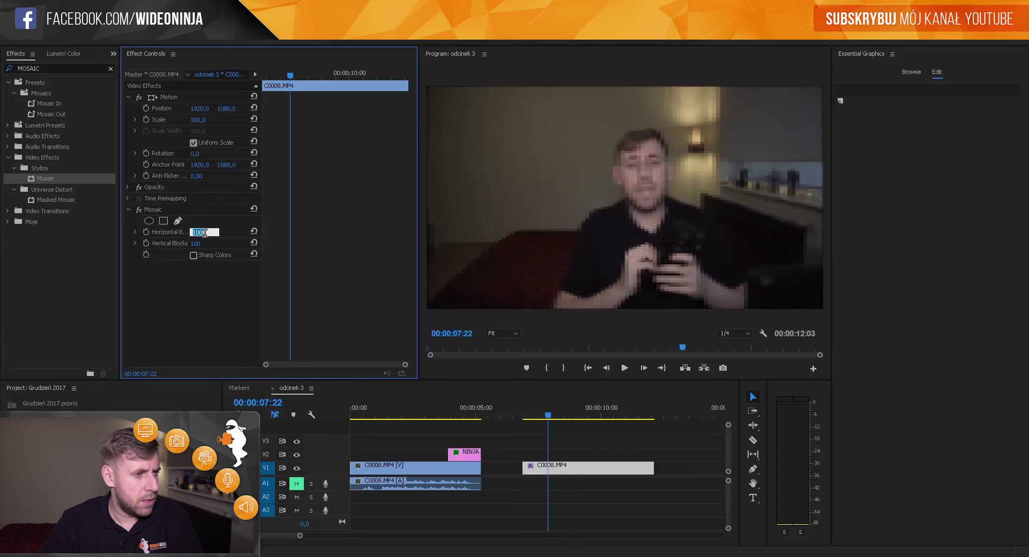
{"action": "type", "text": "120"}
{"action": "key", "text": "Return"}
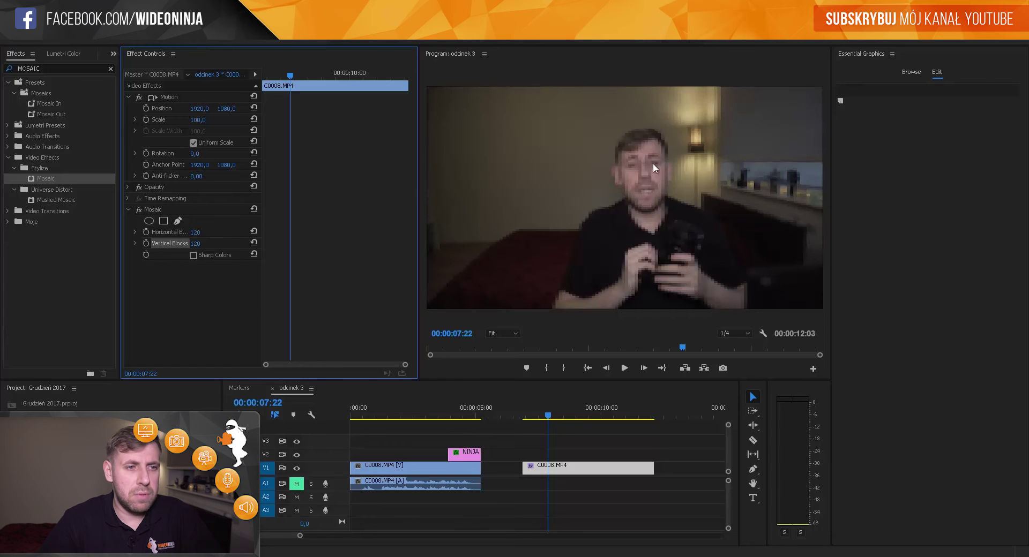
Add an ellipse mask to Mosaic and fit it over the man's face
{"action": "left_click", "coordinate": [151, 226]}
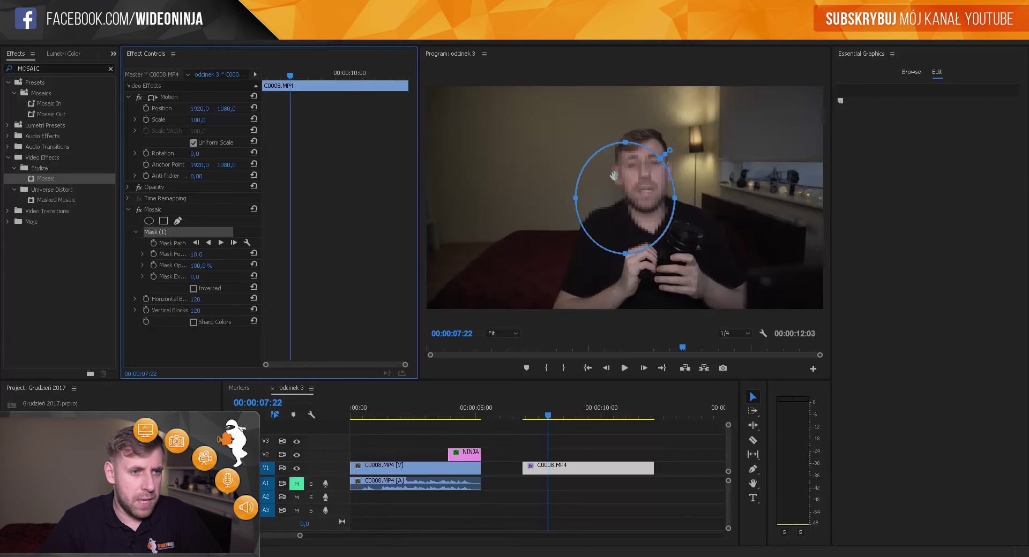
{"action": "left_click_drag", "start_coordinate": [614, 175], "coordinate": [633, 156]}
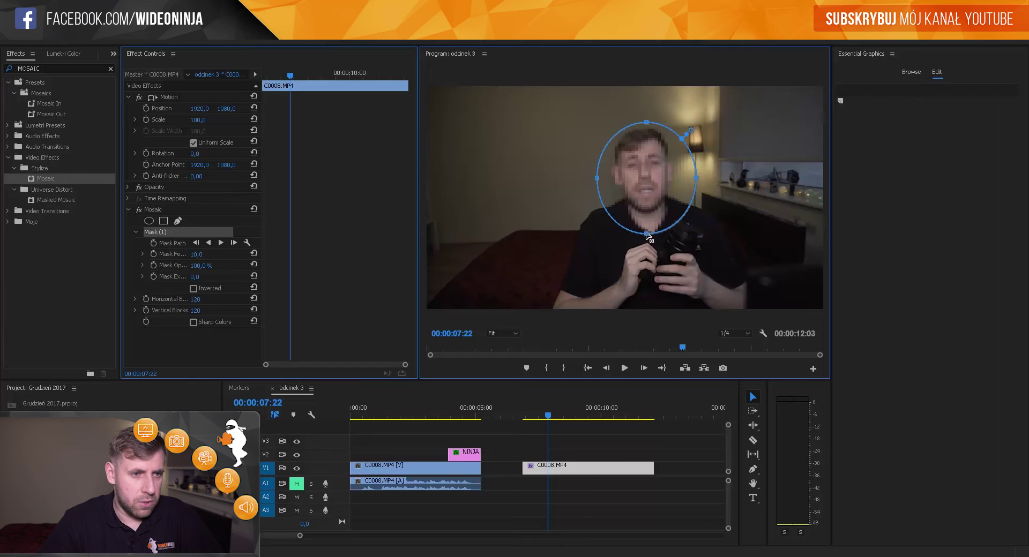
{"action": "left_click_drag", "start_coordinate": [646, 234], "coordinate": [646, 211]}
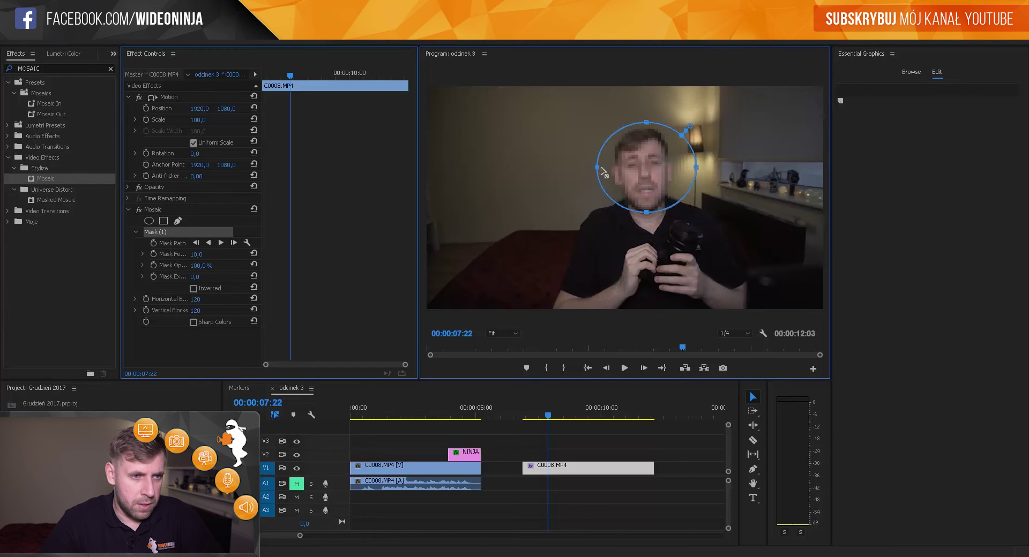
{"action": "left_click_drag", "start_coordinate": [602, 171], "coordinate": [615, 174]}
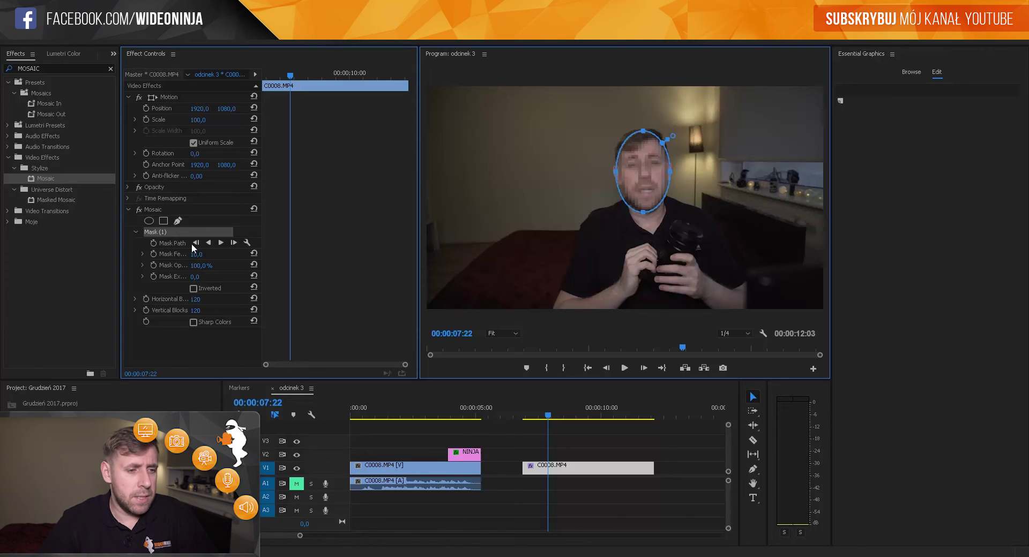
Check the frames around 07:22 and trim the start of the second C0008.MP4 clip
{"action": "left_click_drag", "start_coordinate": [551, 419], "coordinate": [552, 419]}
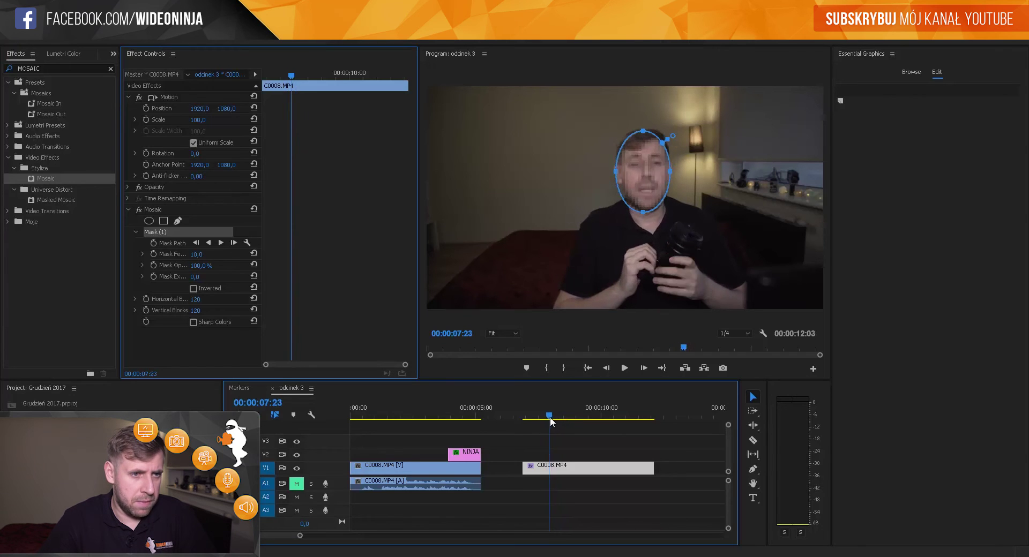
{"action": "left_click_drag", "start_coordinate": [552, 421], "coordinate": [548, 416]}
{"action": "left_click_drag", "start_coordinate": [520, 473], "coordinate": [543, 466]}
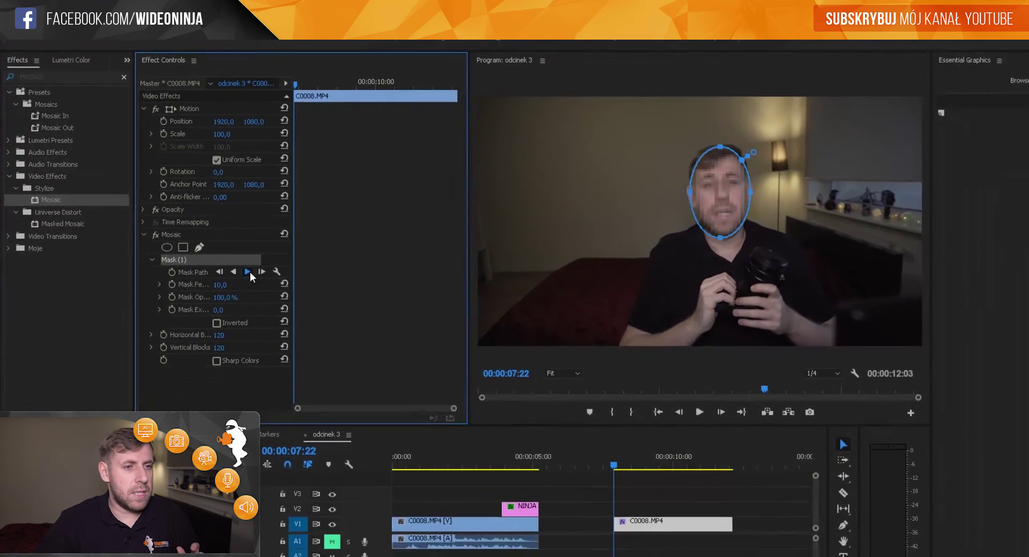
Track the face mask forward, stop around 09:03, and return the playhead to 08:01
{"action": "left_click", "coordinate": [298, 327]}
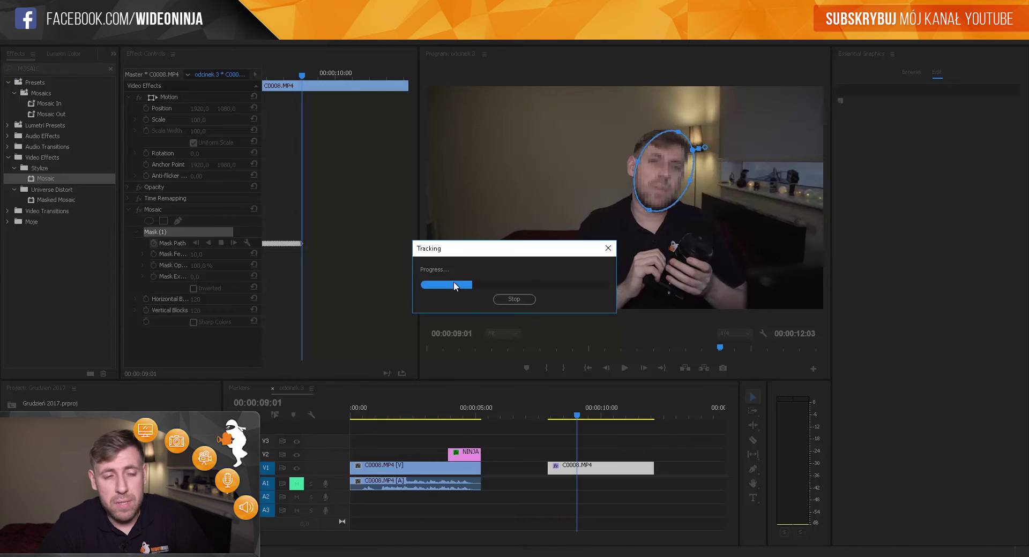
{"action": "left_click", "coordinate": [514, 299]}
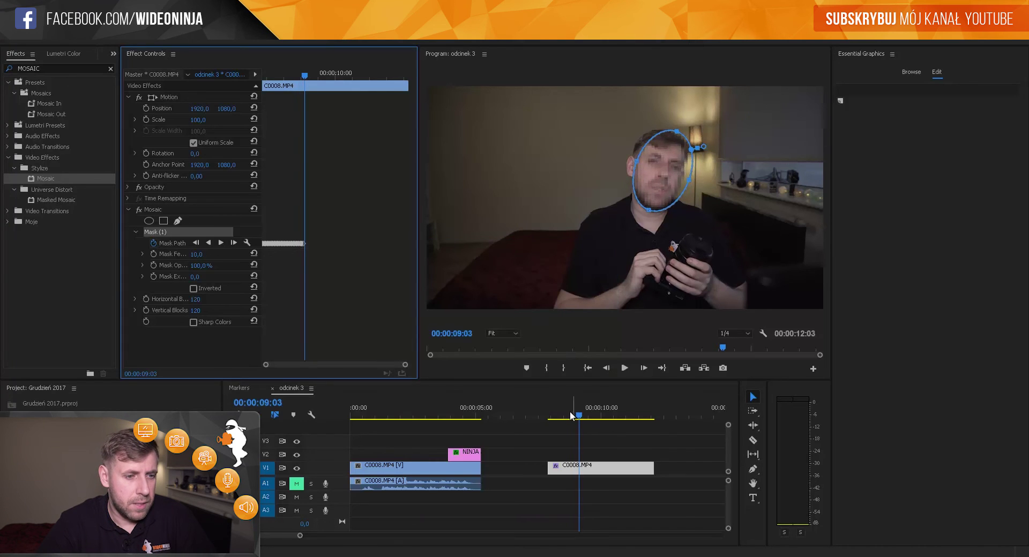
{"action": "left_click_drag", "start_coordinate": [572, 416], "coordinate": [554, 418]}
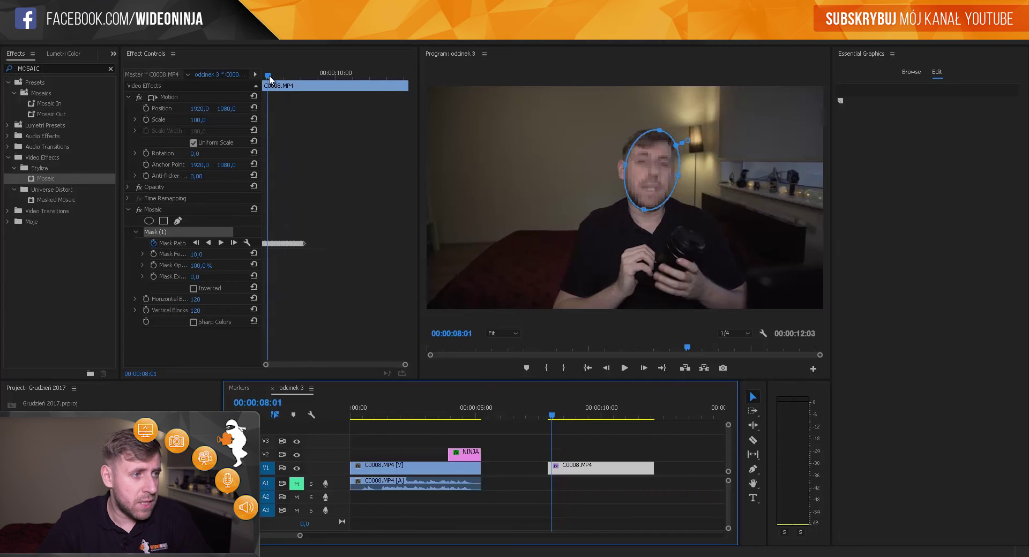
{"action": "left_click", "coordinate": [270, 79]}
{"action": "key", "text": "equal"}
{"action": "key", "text": "equal"}
{"action": "key", "text": "equal"}
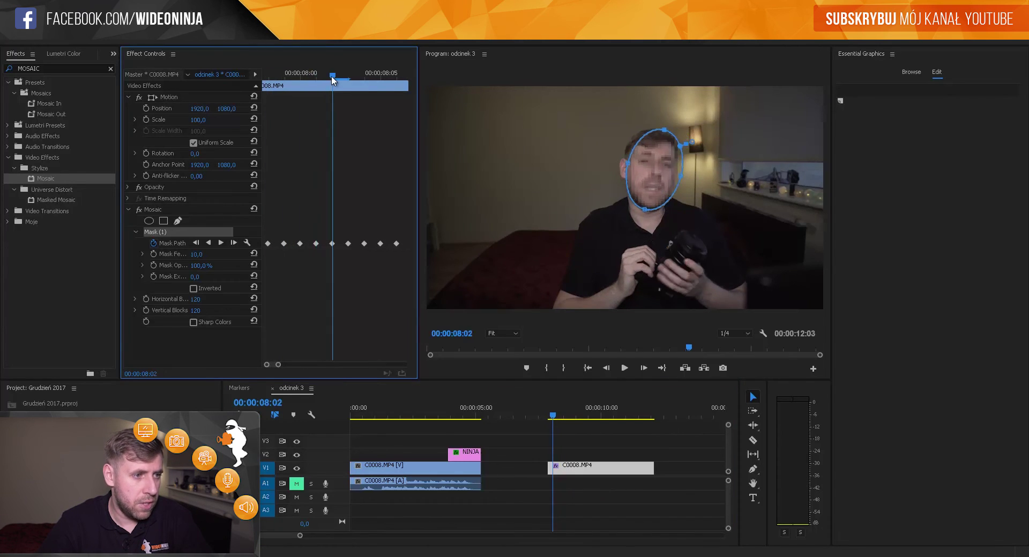
{"action": "key", "text": "minus"}
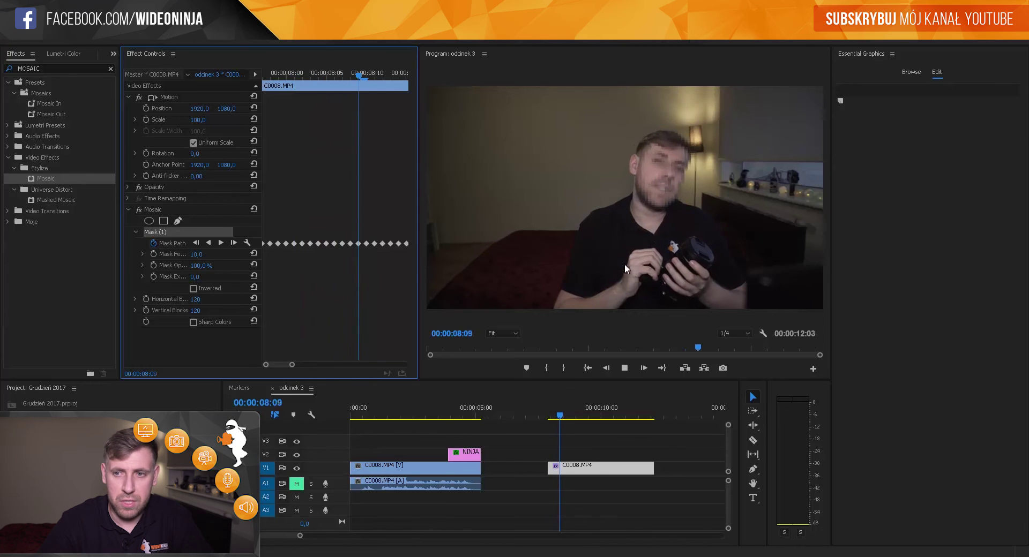
{"action": "mouse_move", "coordinate": [563, 413]}
{"action": "left_mouse_down"}
{"action": "mouse_move", "coordinate": [588, 411]}
{"action": "mouse_move", "coordinate": [574, 413]}
{"action": "left_mouse_up"}
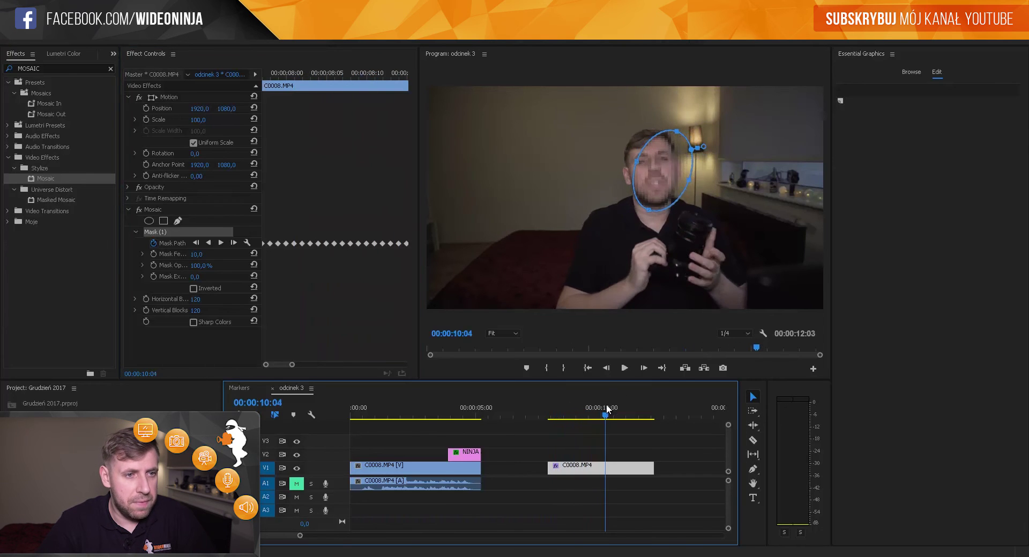
{"action": "left_click", "coordinate": [553, 414]}
{"action": "key", "text": "space"}
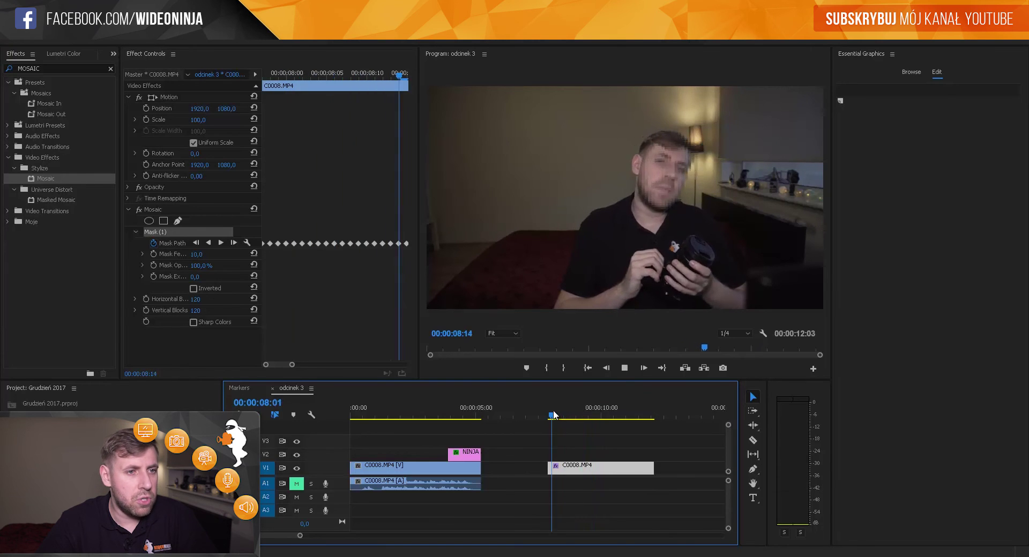
{"action": "left_click", "coordinate": [539, 415]}
{"action": "left_click_drag", "start_coordinate": [546, 414], "coordinate": [561, 419]}
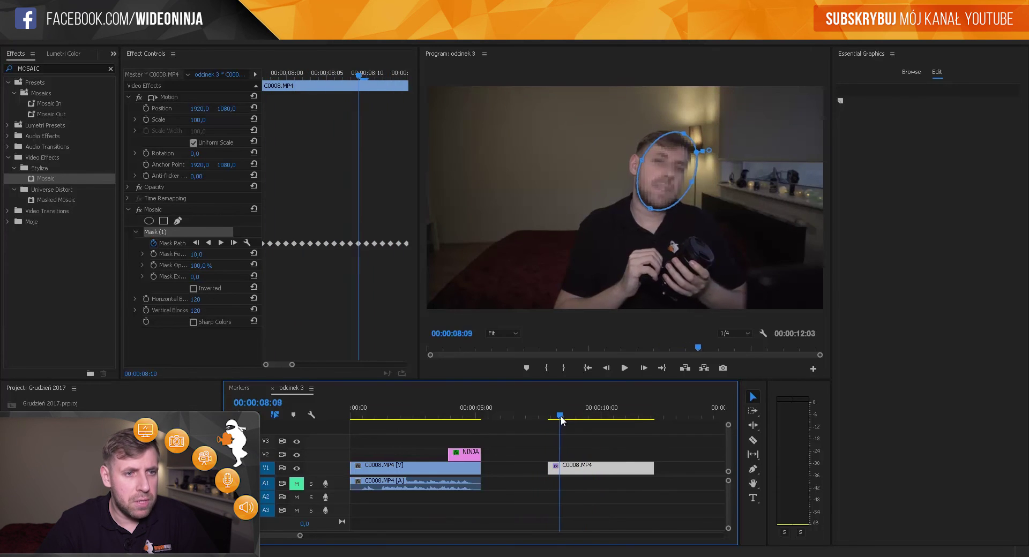
{"action": "left_click", "coordinate": [659, 178]}
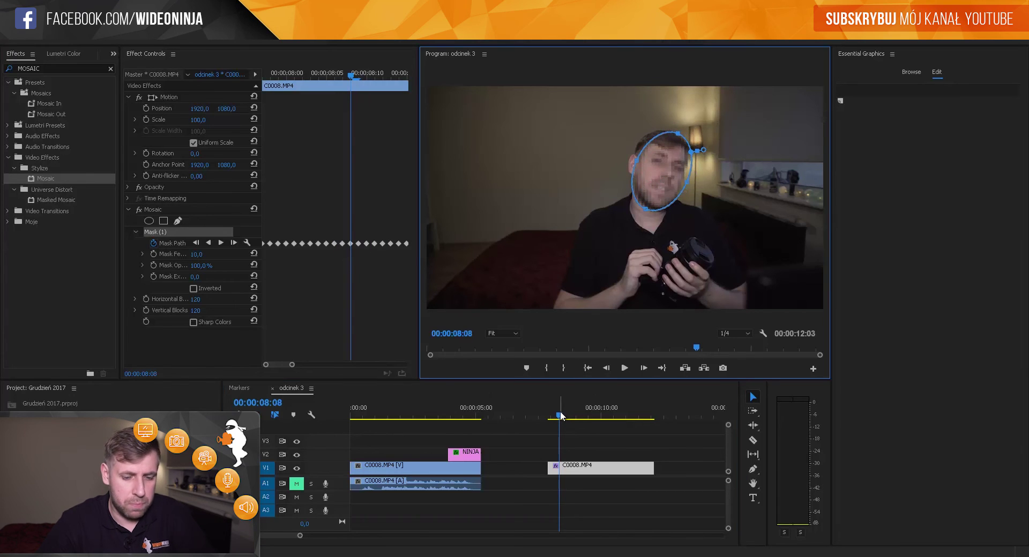
{"action": "left_click_drag", "start_coordinate": [353, 76], "coordinate": [358, 77]}
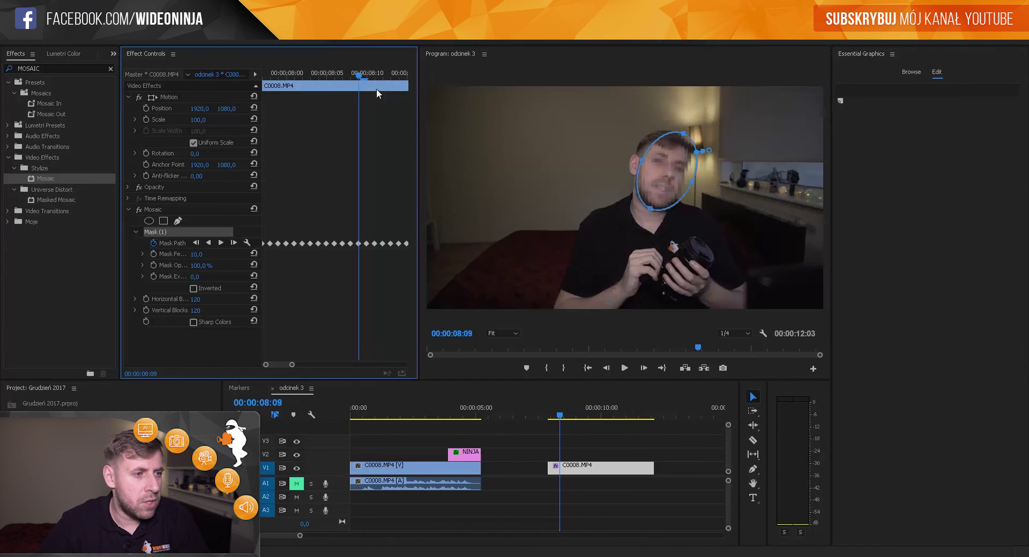
{"action": "left_click", "coordinate": [656, 176]}
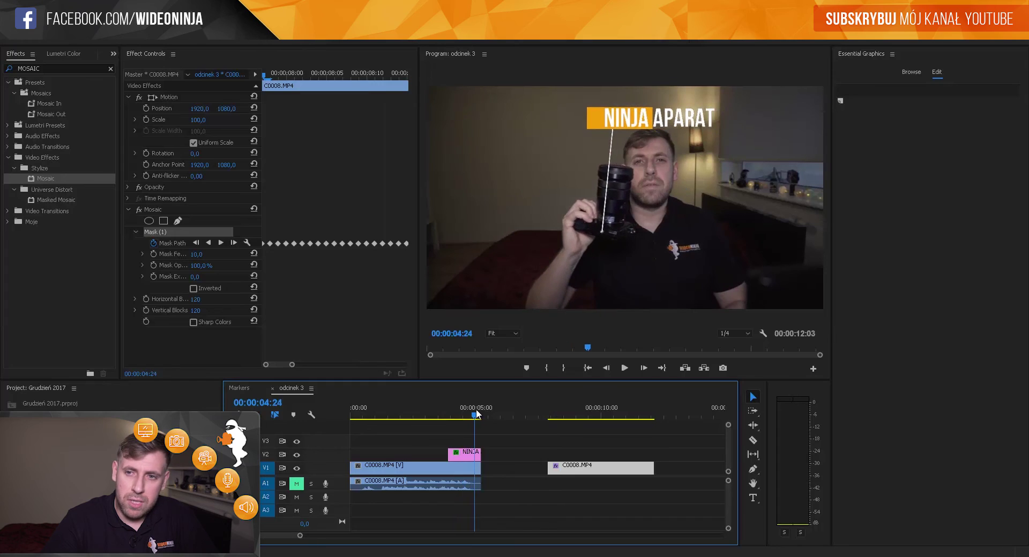
{"action": "left_click_drag", "start_coordinate": [477, 414], "coordinate": [472, 414]}
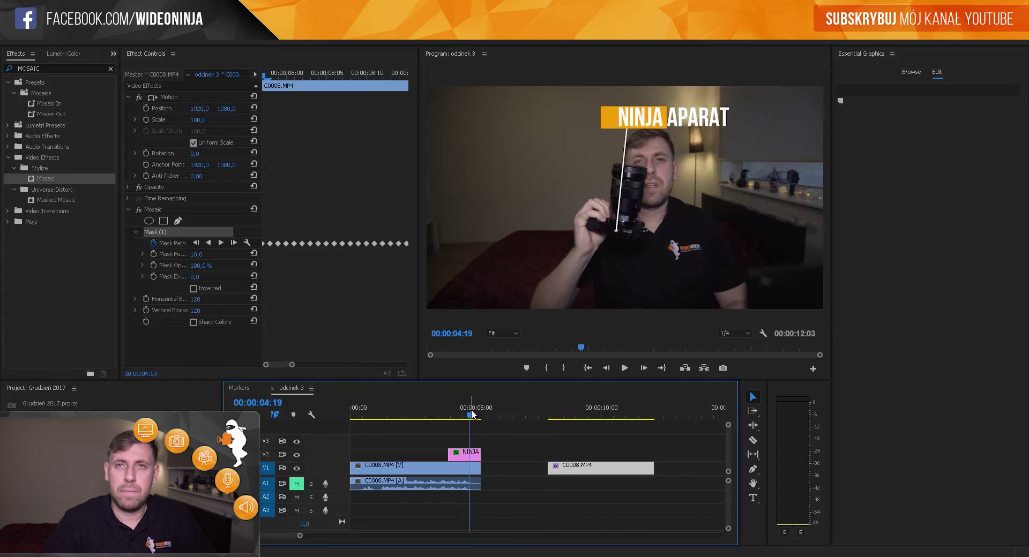